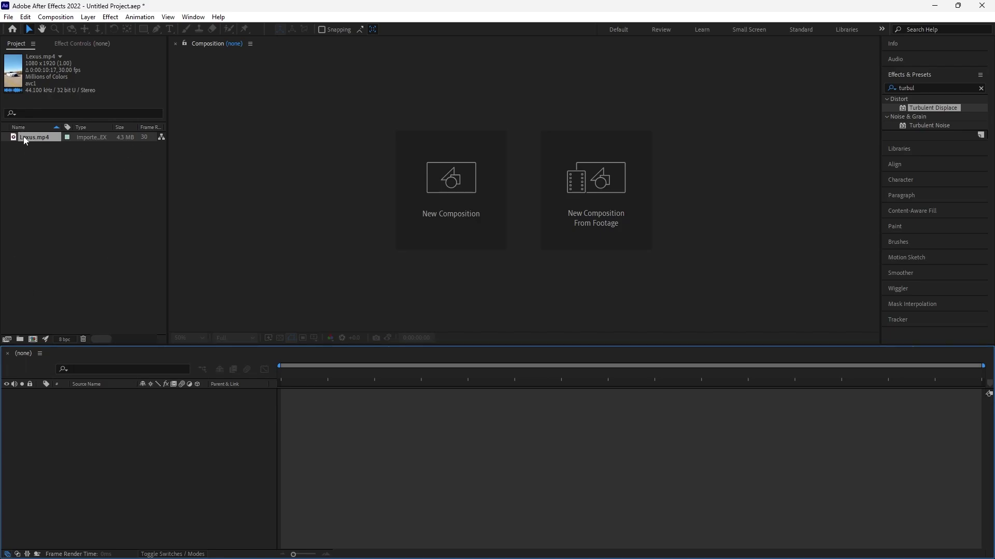
- Start a new composition from the Lexus.mp4 footage in the Project panel
mouse_move(24, 135)
left_mouse_down()
mouse_move(63, 365)
mouse_move(30, 341)
left_mouse_up()
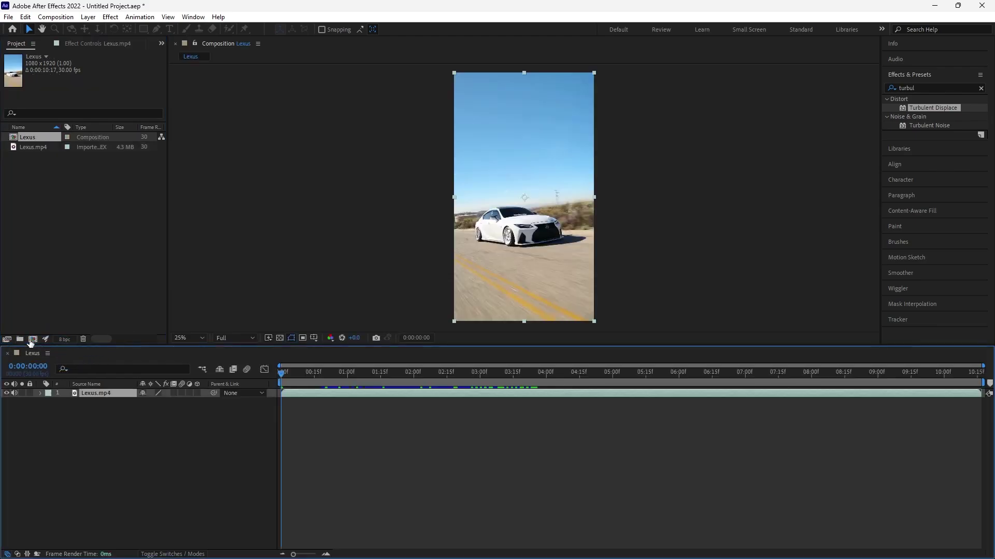
- Create the Lexus composition and preview the clip up to about 0:00:01:20
left_click(76, 406)
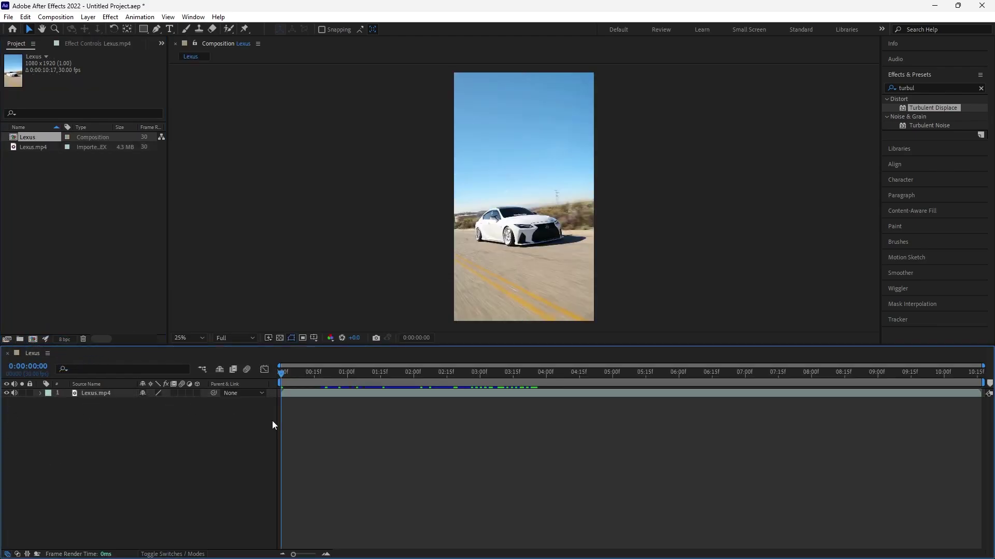
left_click(102, 392)
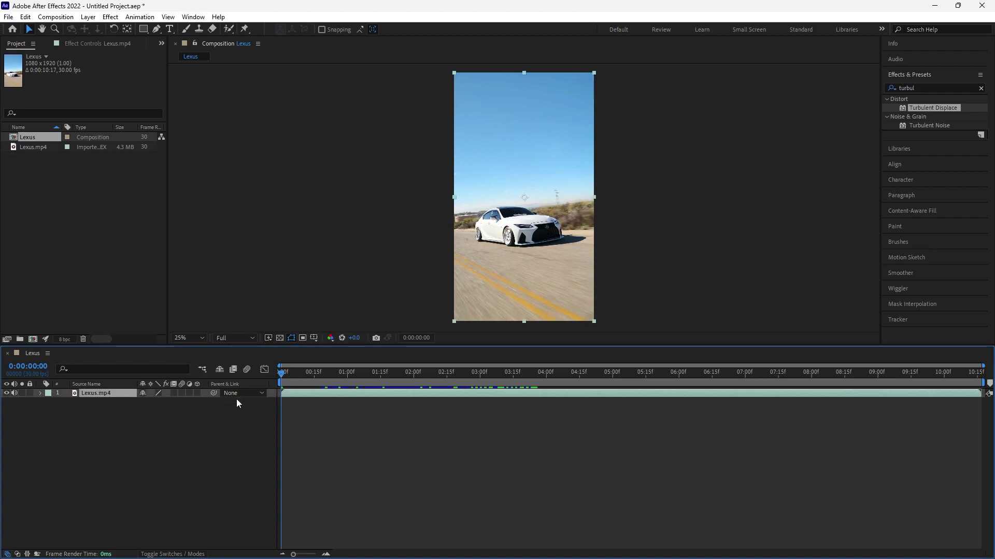
left_click_drag(285, 384, 405, 358)
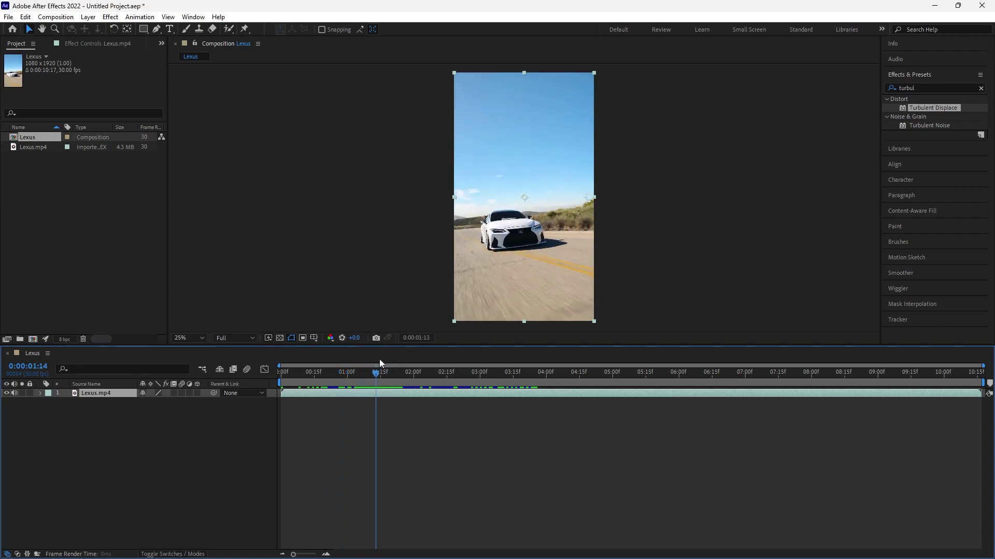
mouse_move(405, 358)
left_mouse_down()
mouse_move(392, 358)
mouse_move(400, 359)
left_mouse_up()
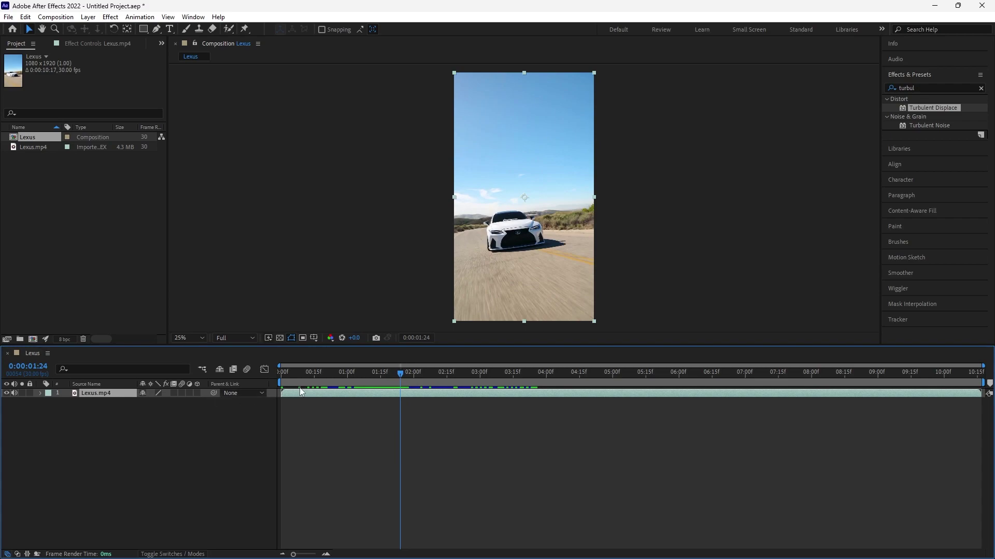
- Trim the Lexus.mp4 layer's start and end it at 0:00:01:23, then review frames near one second
mouse_move(282, 393)
left_mouse_down()
mouse_move(400, 393)
mouse_move(299, 396)
mouse_move(310, 397)
left_mouse_up()
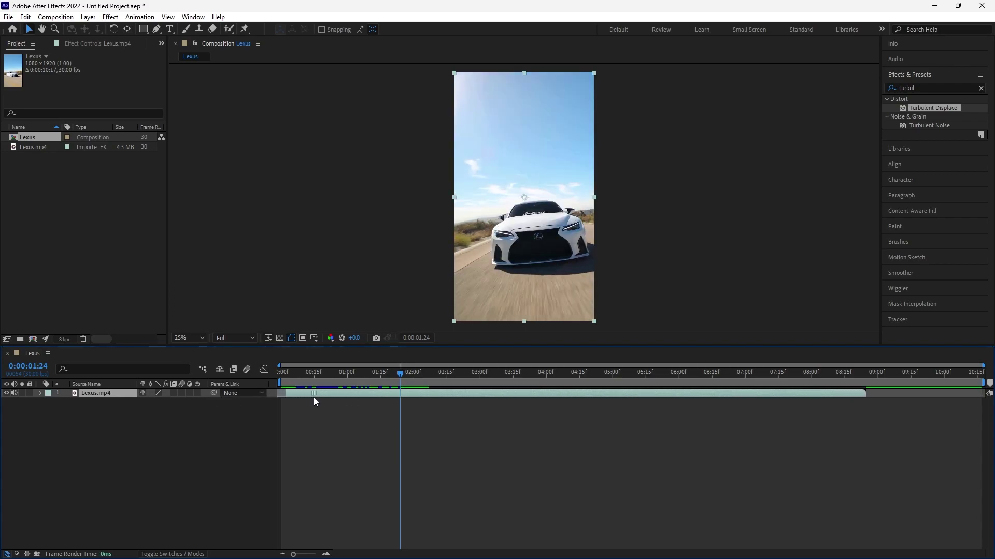
left_click_drag(373, 372, 394, 373)
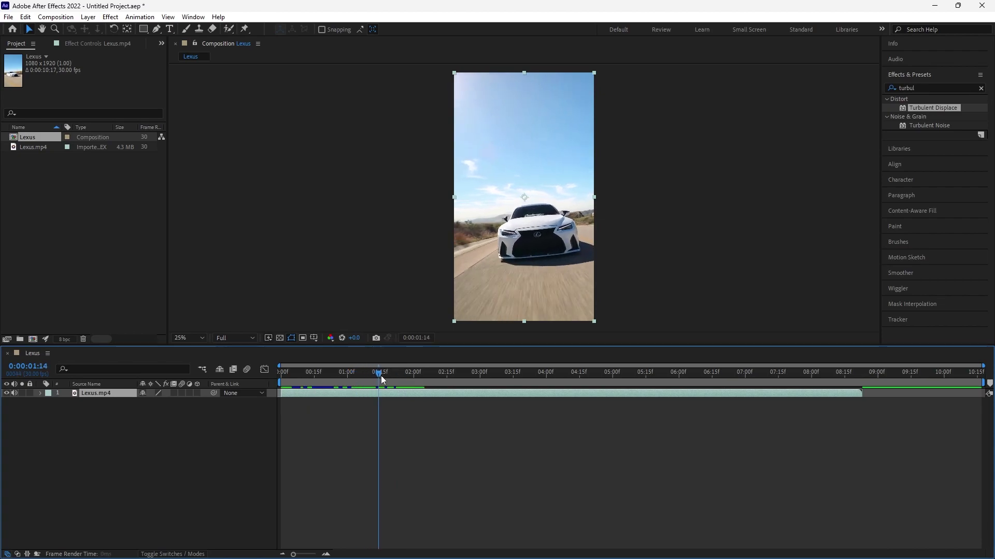
left_click(397, 377)
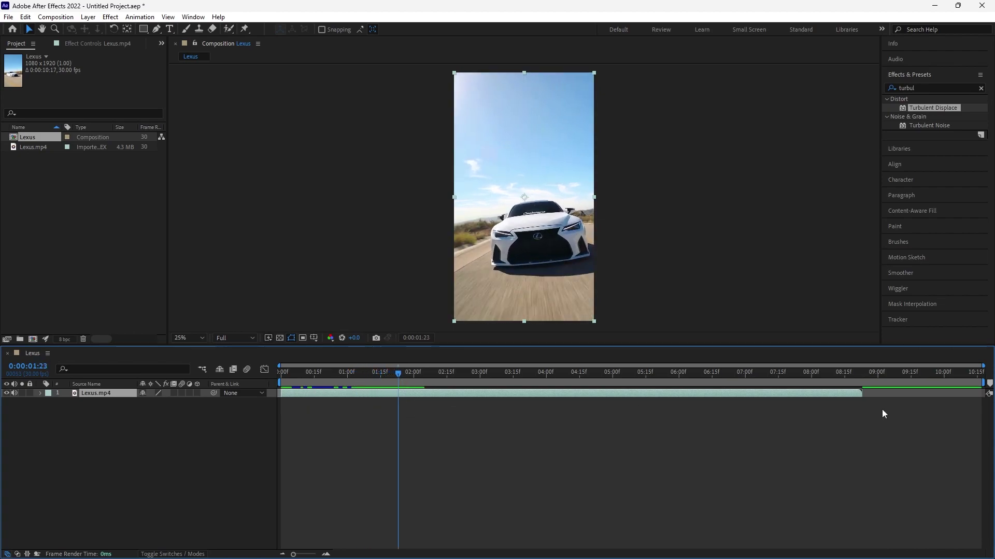
left_click_drag(866, 395, 395, 392)
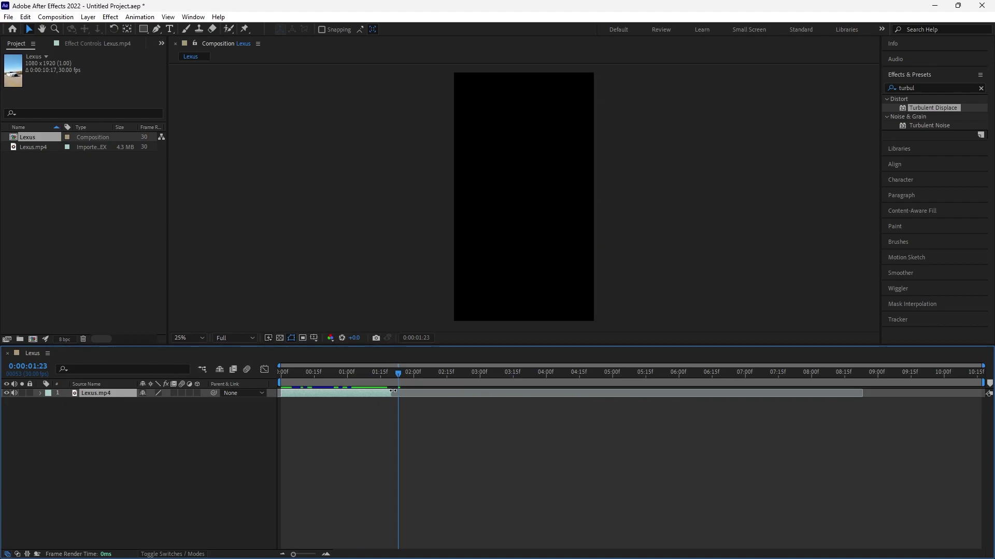
left_click(330, 373)
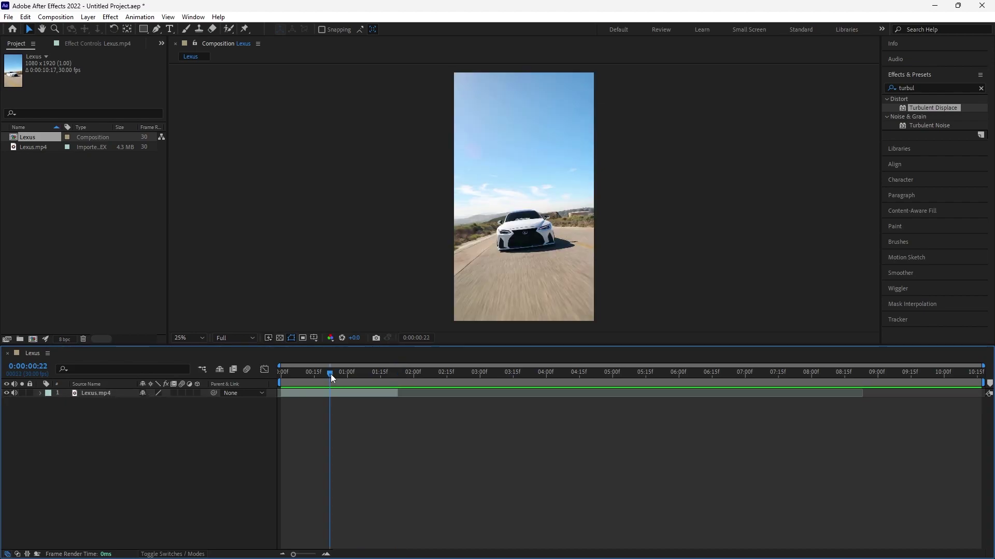
left_click_drag(330, 374, 334, 380)
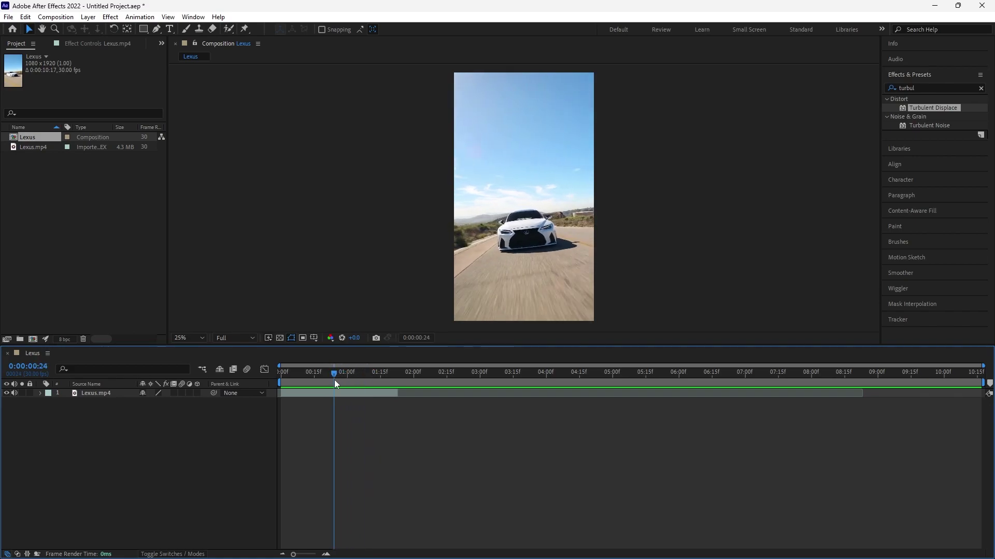
left_click(94, 395)
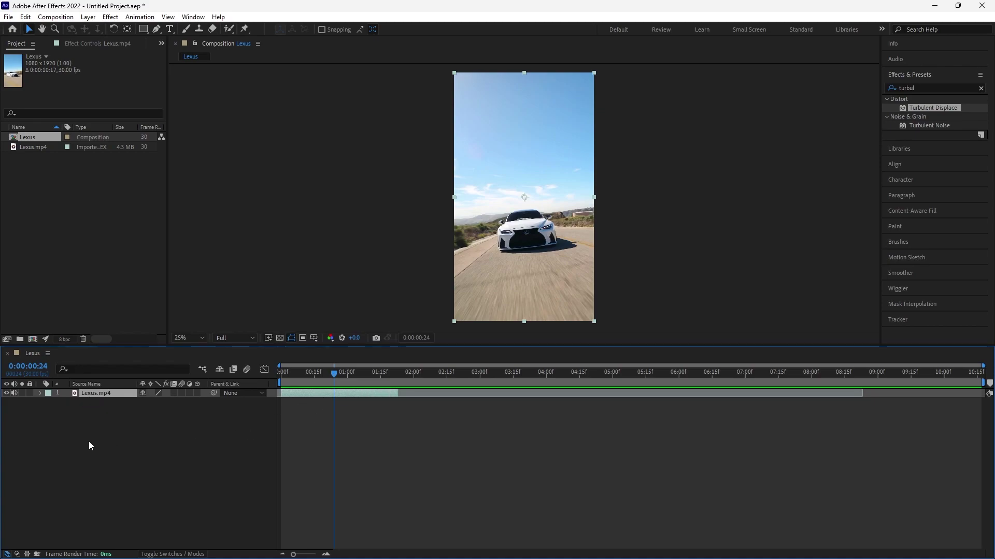
- Duplicate the Lexus.mp4 layer with Ctrl+D and rename the upper copy 'top layer'
key("ctrl+d")
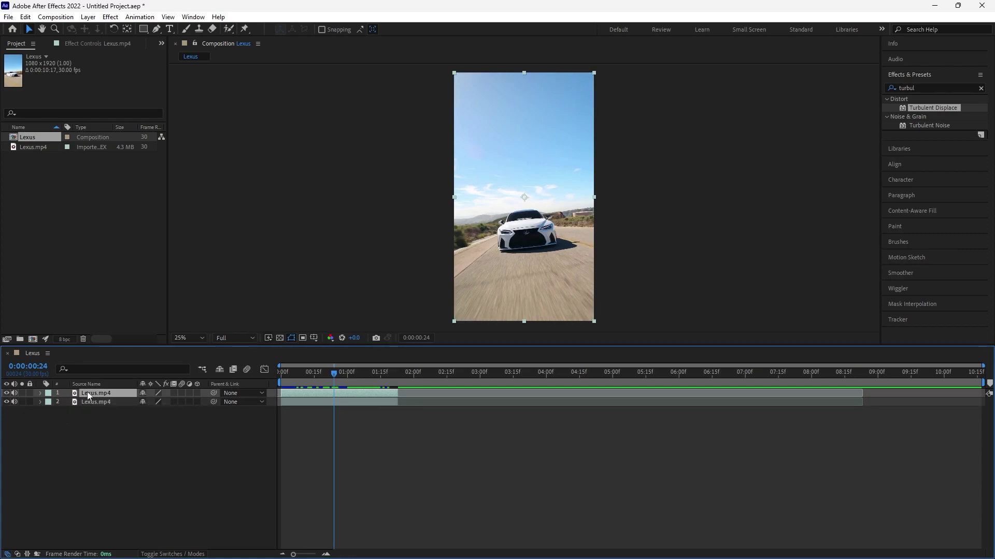
right_click(101, 394)
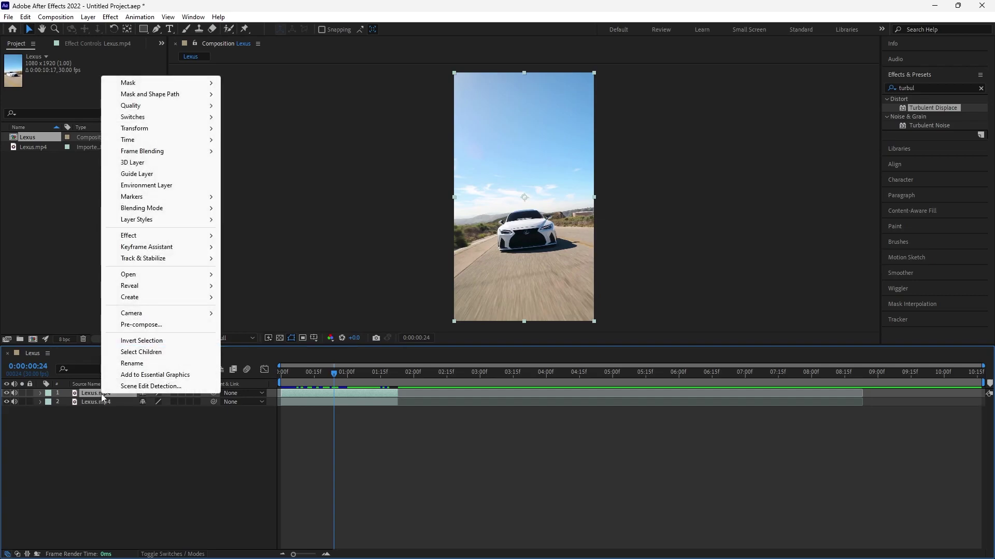
left_click(132, 363)
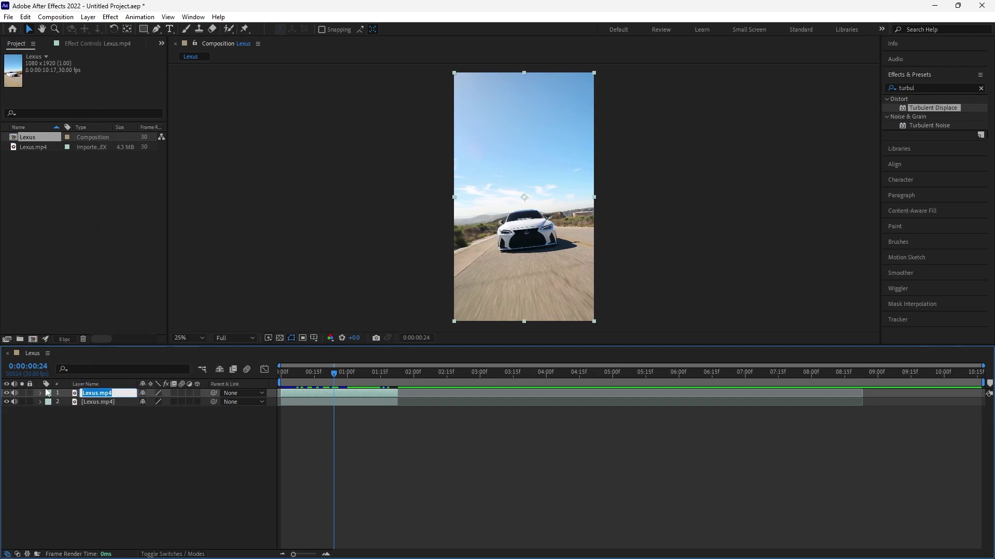
type("top la")
type("yer")
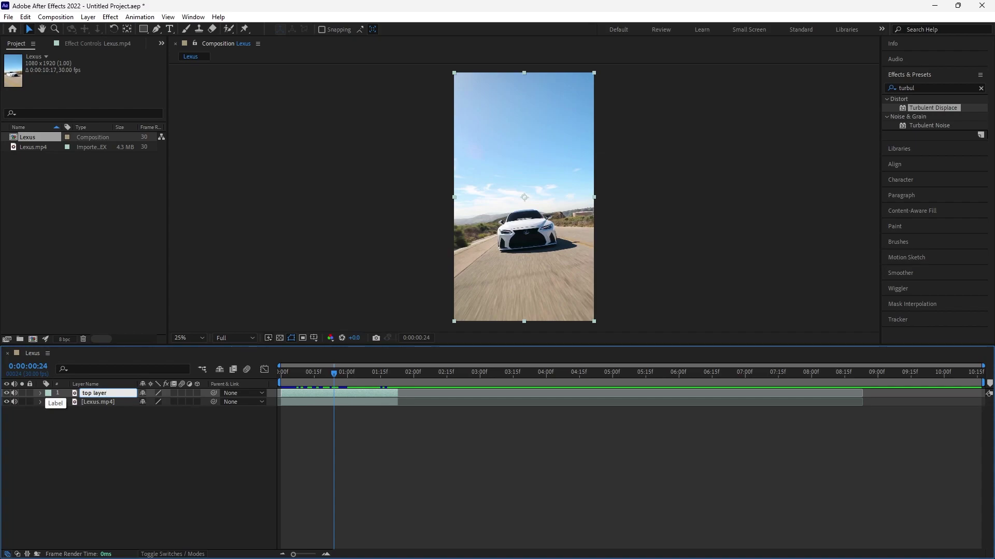
key("Return")
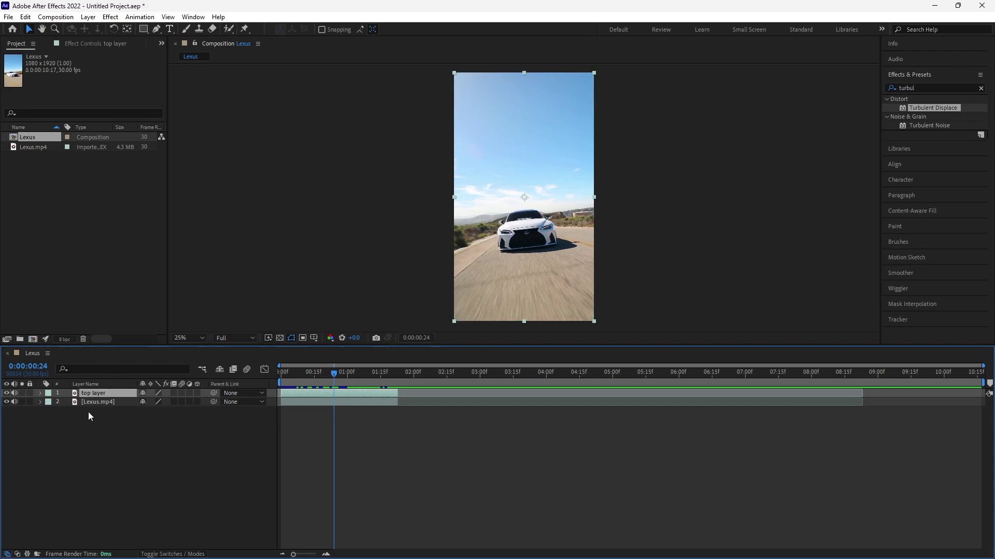
- Pick the Roto Brush, keep preview resolution at Full, and select top layer at 0:00:00:00
mouse_move(299, 373)
left_mouse_down()
mouse_move(402, 372)
mouse_move(295, 372)
left_mouse_up()
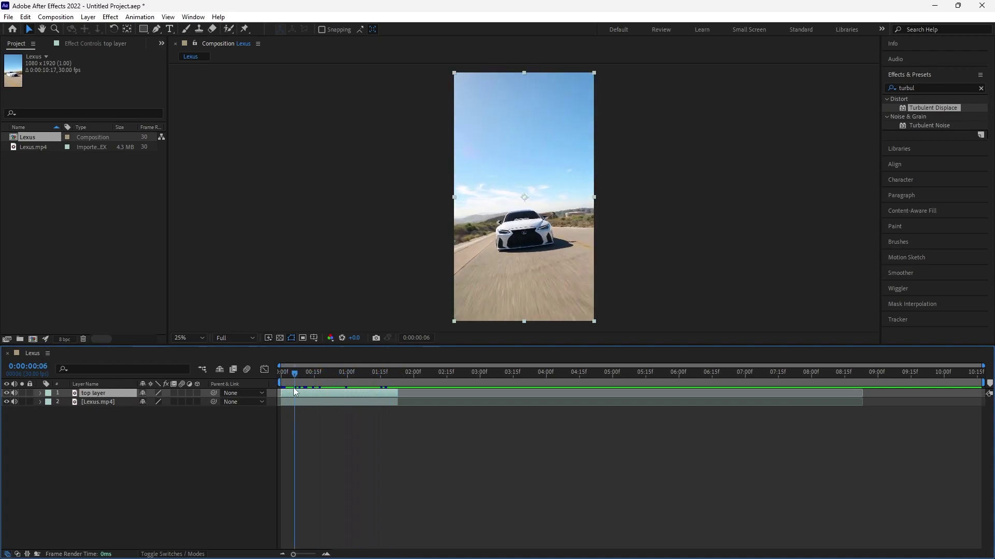
left_click(229, 28)
left_click_drag(282, 374, 286, 373)
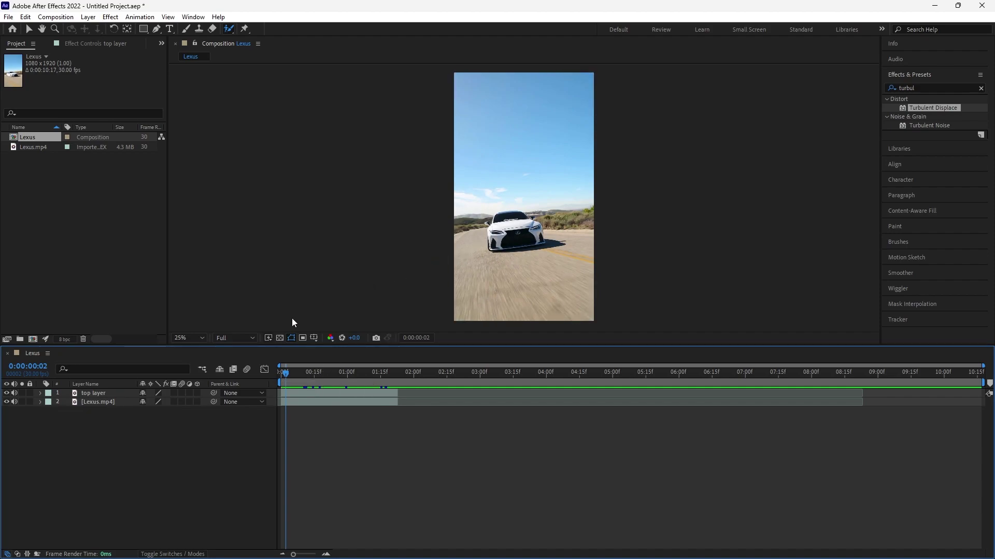
left_click(244, 337)
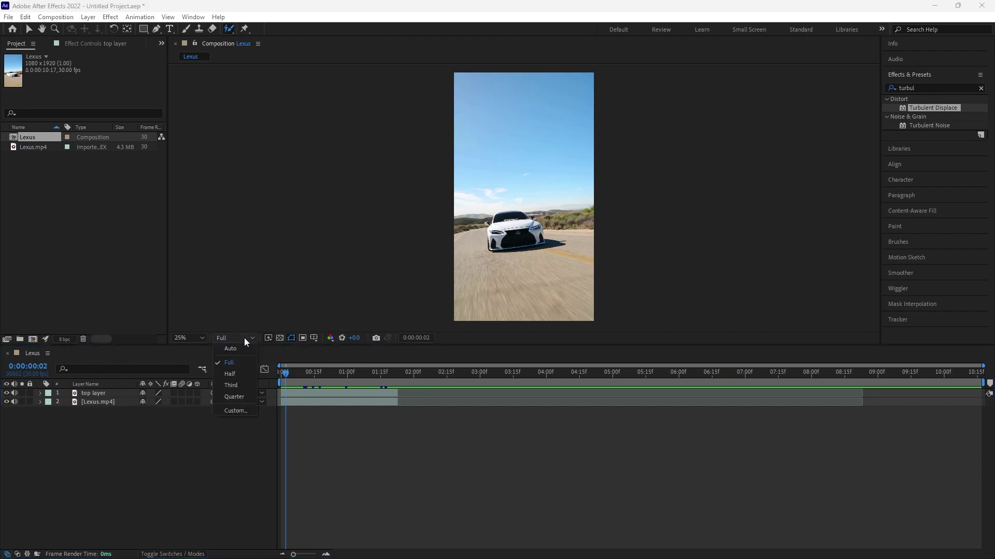
left_click(226, 365)
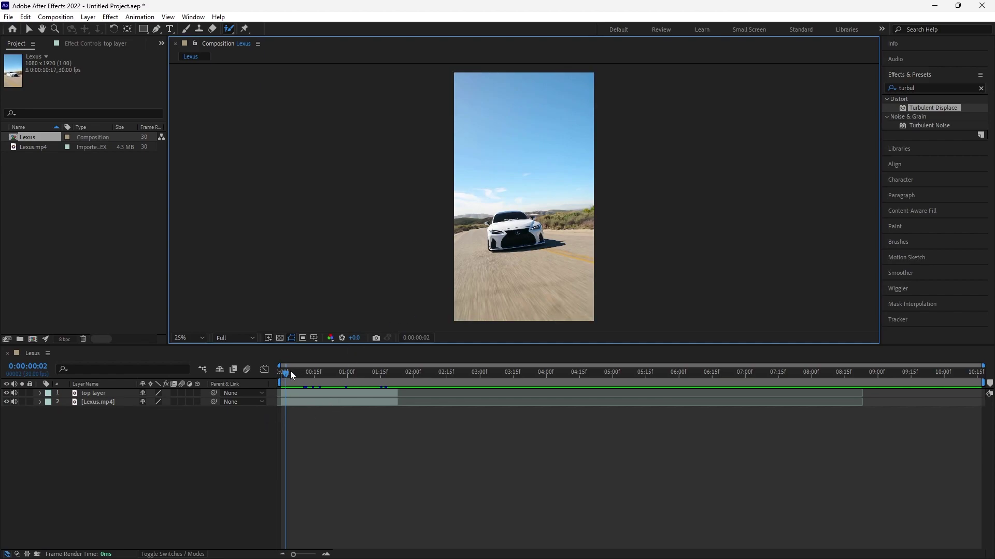
left_click_drag(287, 371, 280, 372)
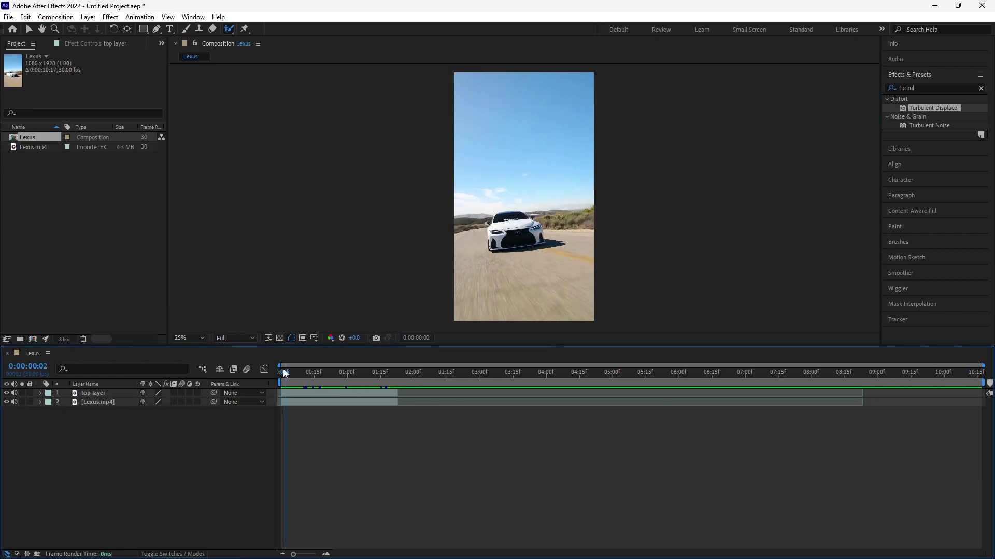
left_click(489, 248)
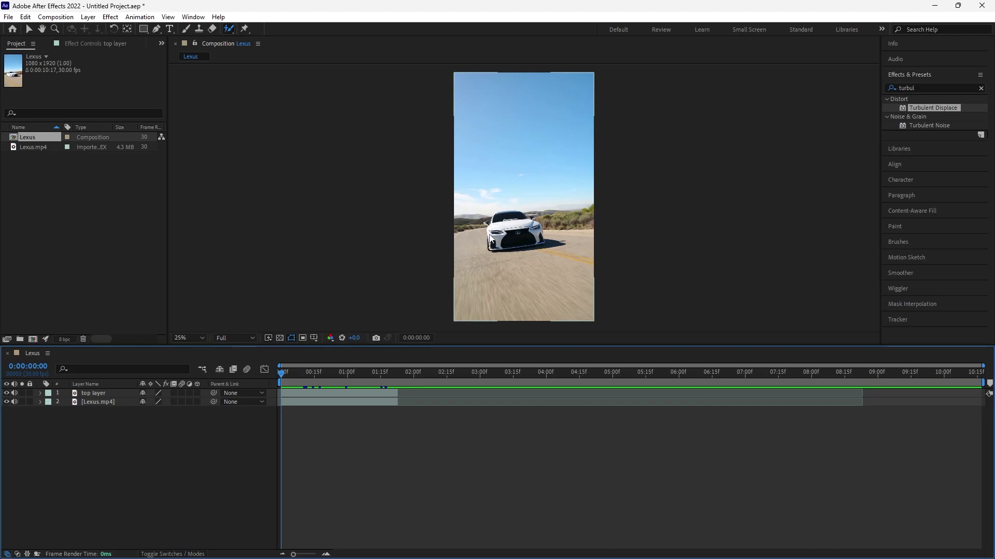
- In top layer's Layer panel, paint Roto Brush strokes over the windshield and body of the white Lexus
double_click(488, 235)
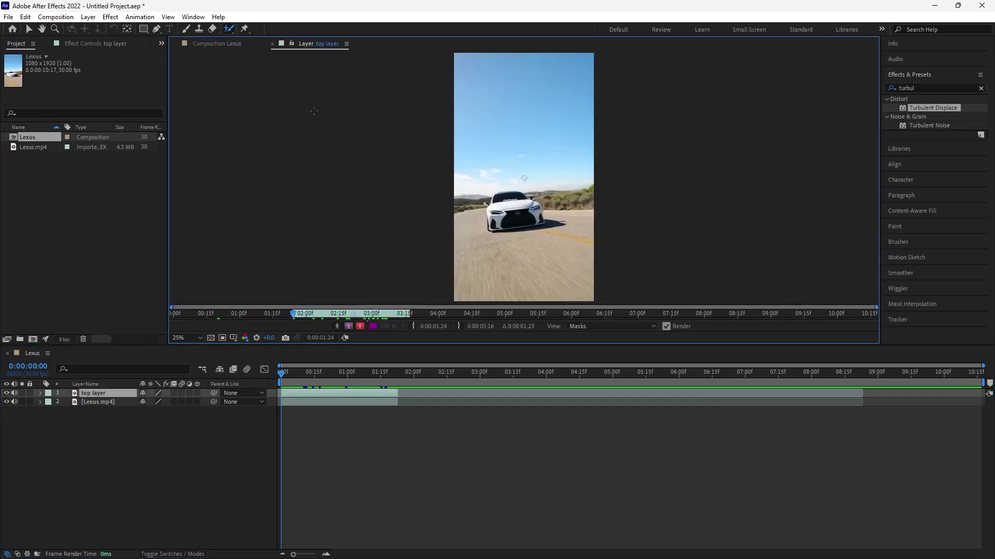
scroll(525, 178, "up", 2)
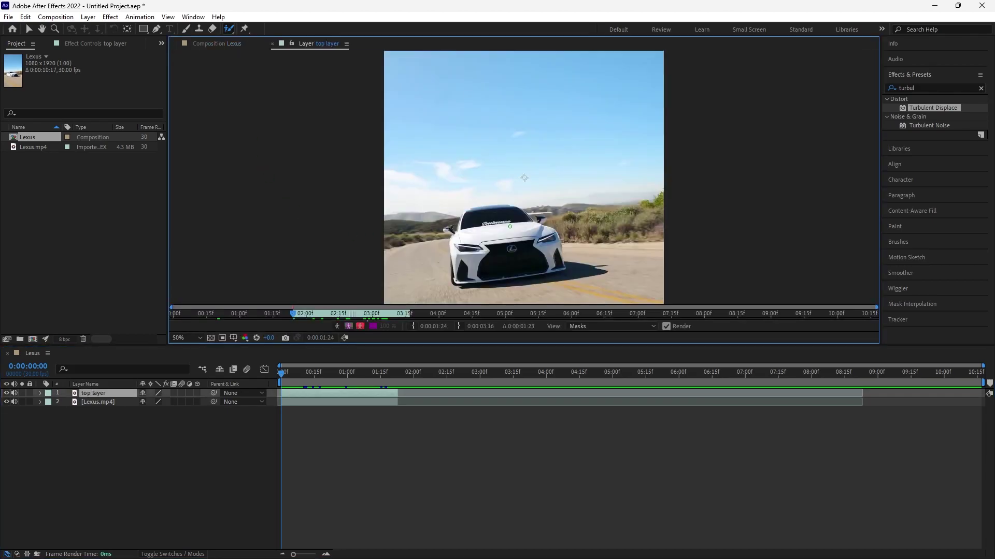
scroll(524, 178, "up", 2)
scroll(524, 177, "down", 2)
scroll(523, 177, "up", 2)
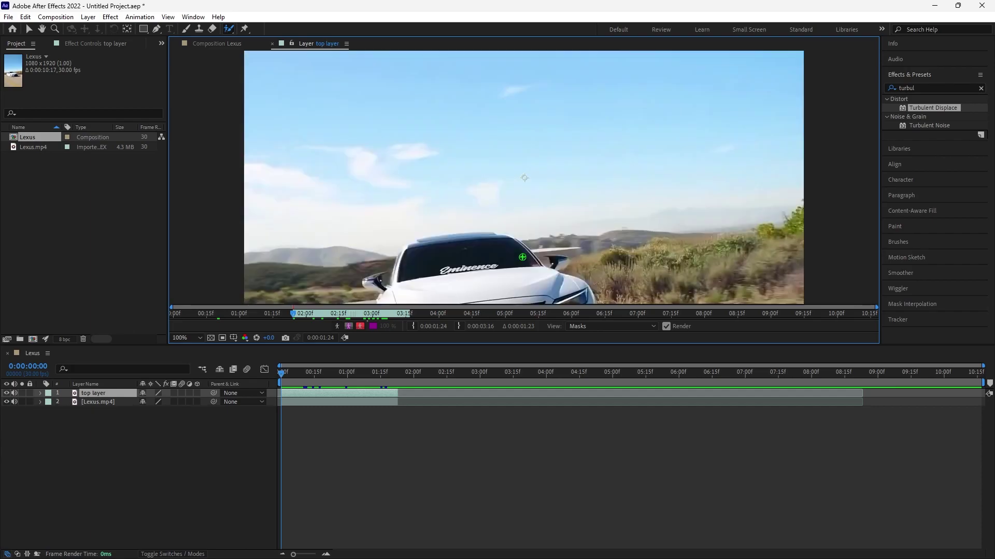
left_click_drag(524, 259, 535, 128)
left_click_drag(439, 158, 502, 154)
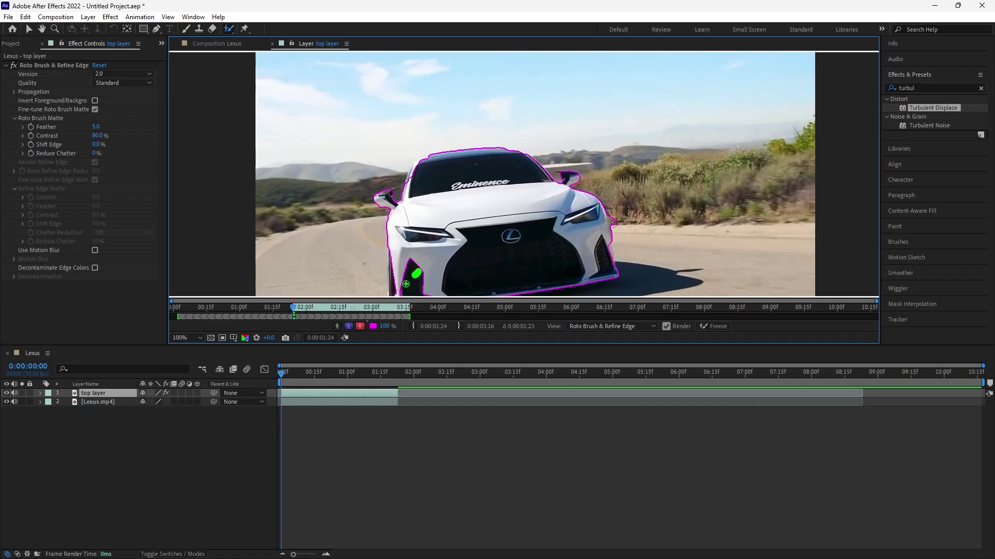
left_click_drag(416, 273, 505, 222)
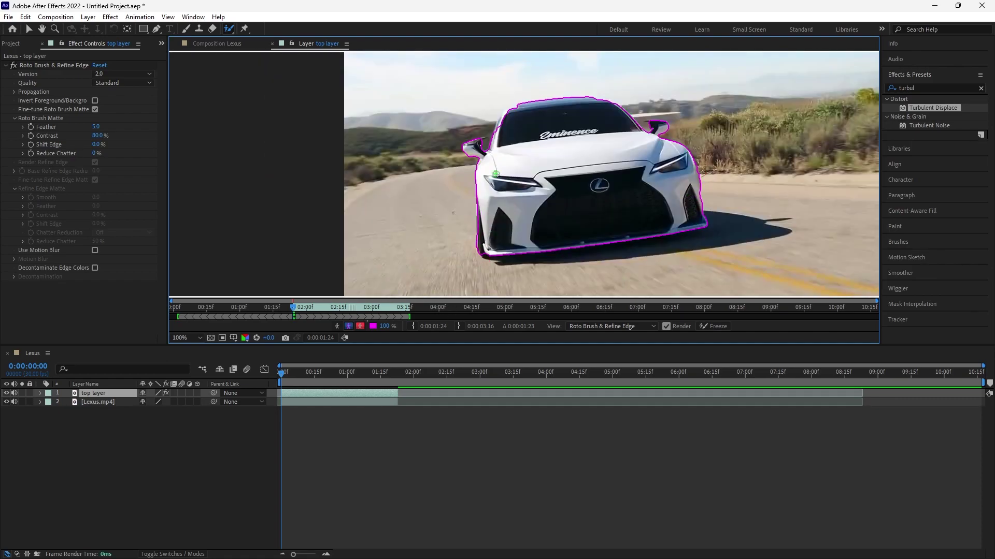
scroll(378, 218, "down", 6)
scroll(532, 160, "up", 1)
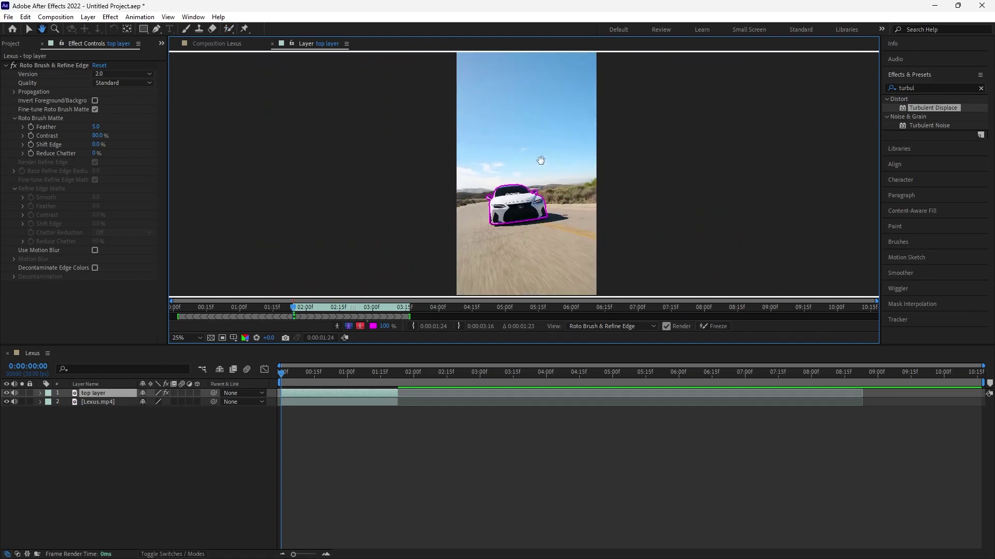
key("v")
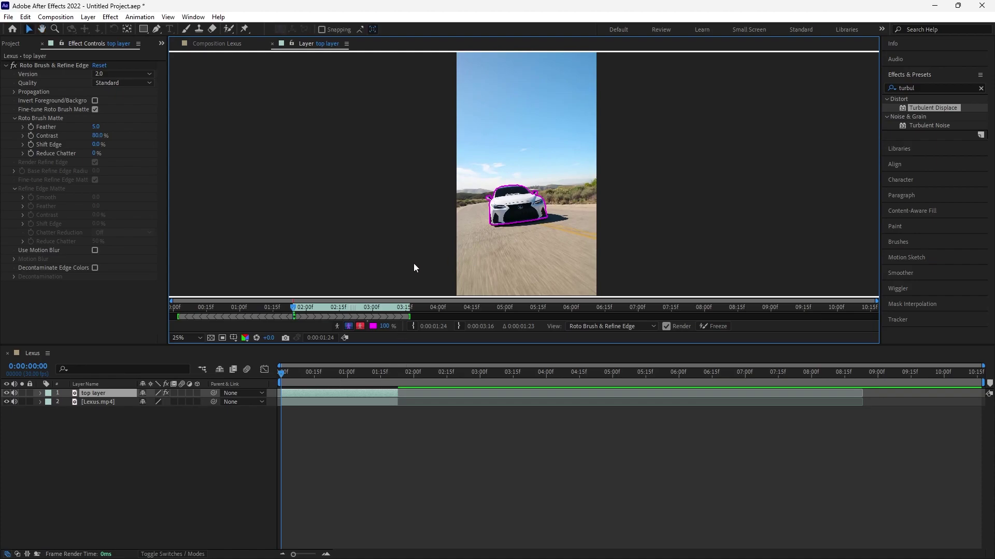
- Scrub a few frames and zoom in to inspect the car's matte edges, then return to the start
left_click(282, 379)
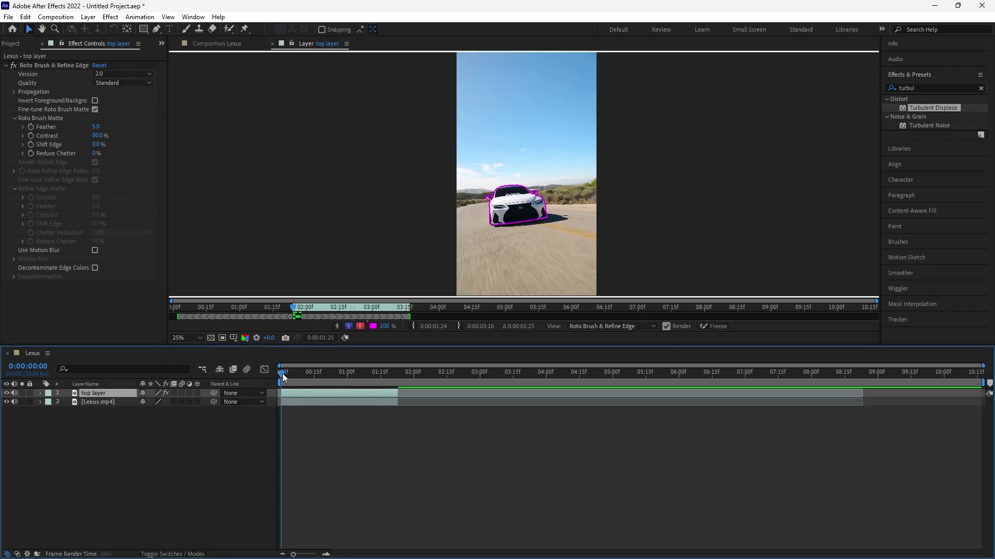
left_click_drag(282, 377, 294, 372)
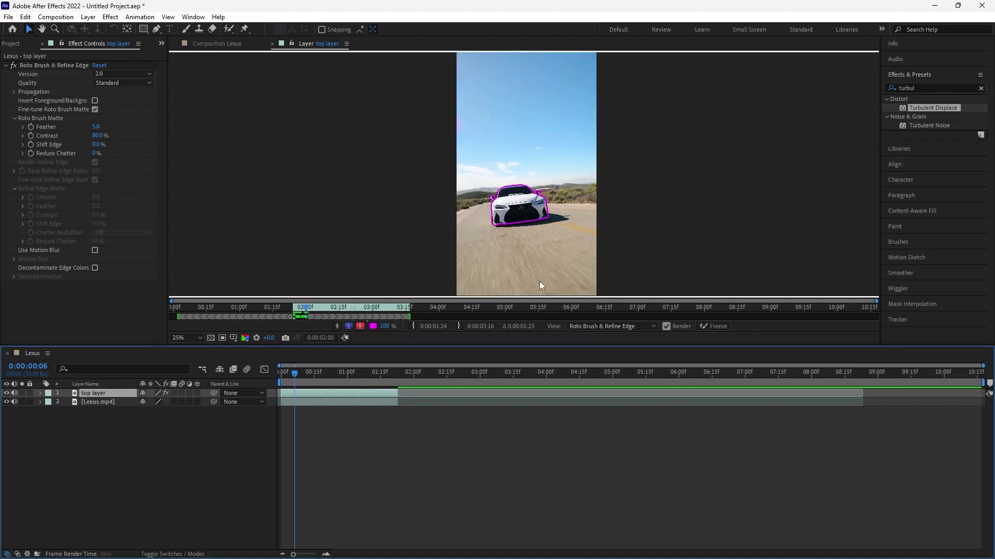
key("period")
key("period")
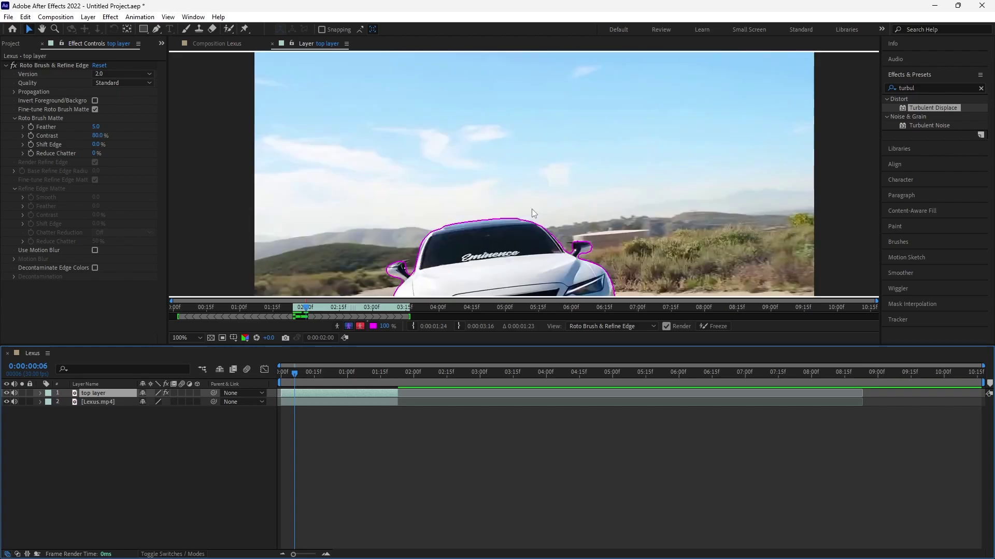
key("comma")
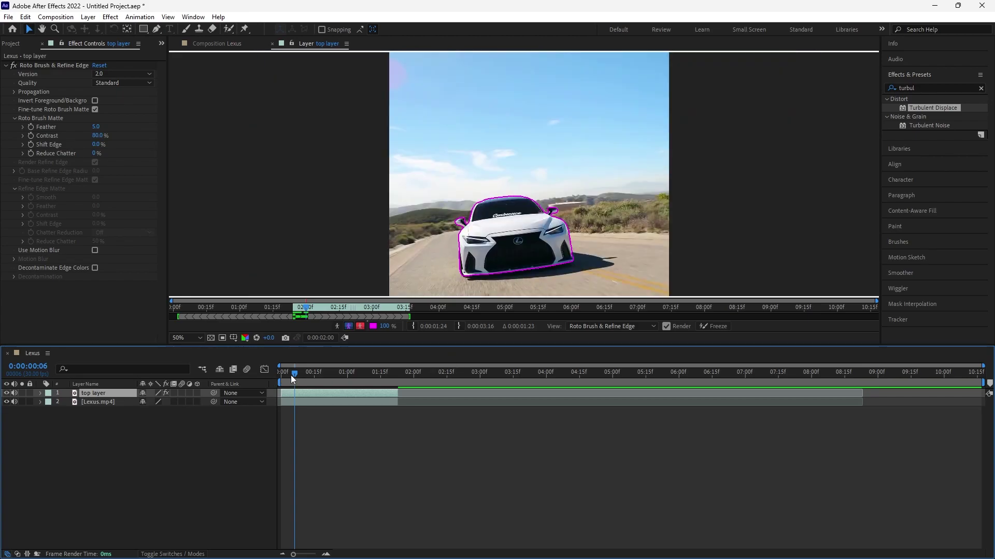
mouse_move(294, 373)
left_mouse_down()
mouse_move(280, 375)
mouse_move(377, 342)
mouse_move(361, 344)
mouse_move(369, 338)
left_mouse_up()
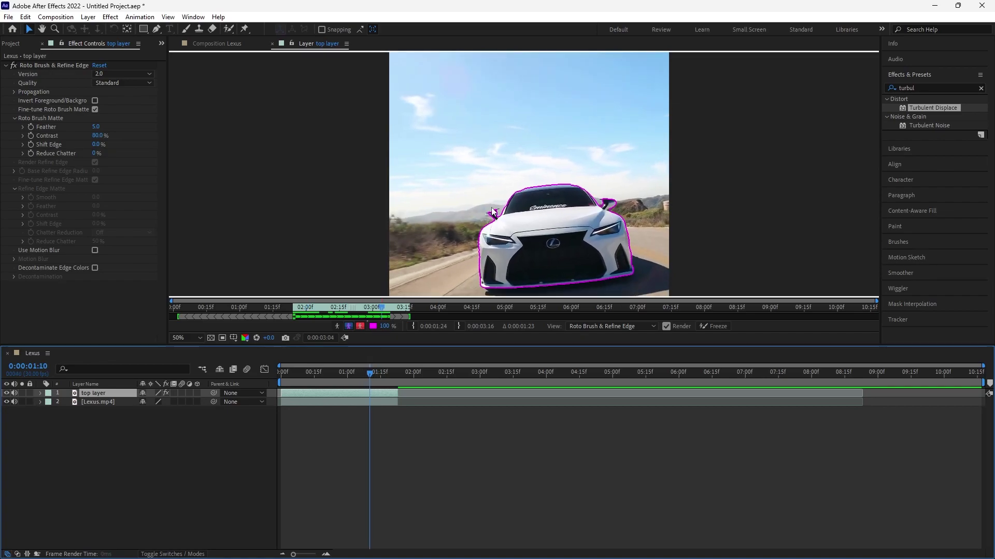
scroll(491, 218, "up", 2)
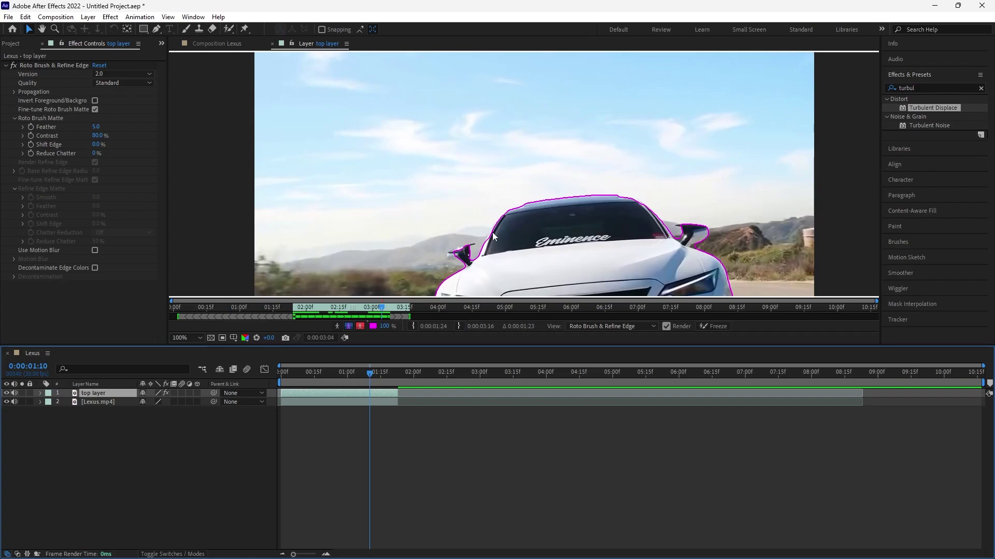
scroll(439, 277, "up", 2)
scroll(477, 268, "down", 3)
scroll(467, 230, "up", 2)
- Add the left mirror and right pillar to the roto matte, check propagation, and freeze it
key("alt+w")
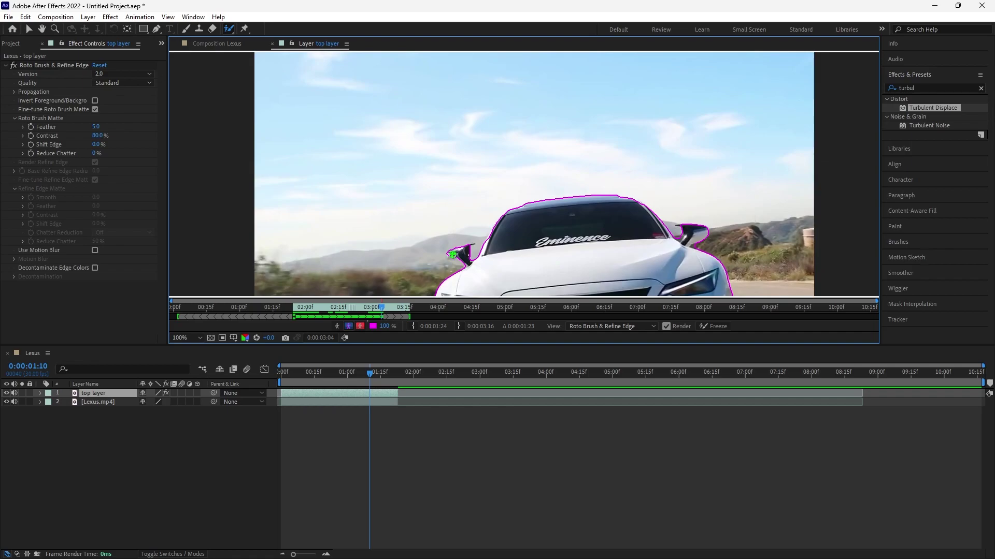
left_click(453, 254)
left_click(678, 234)
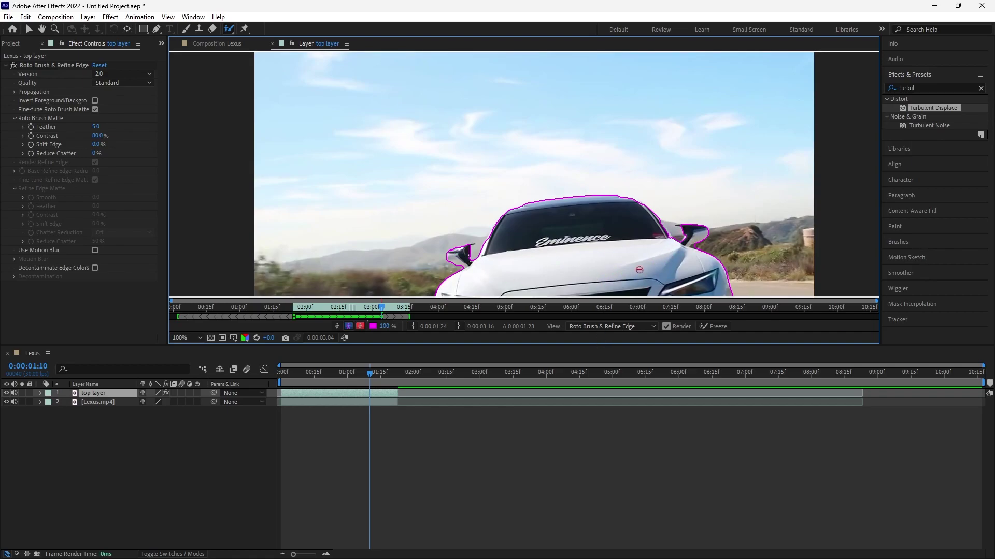
left_click_drag(667, 241, 662, 228)
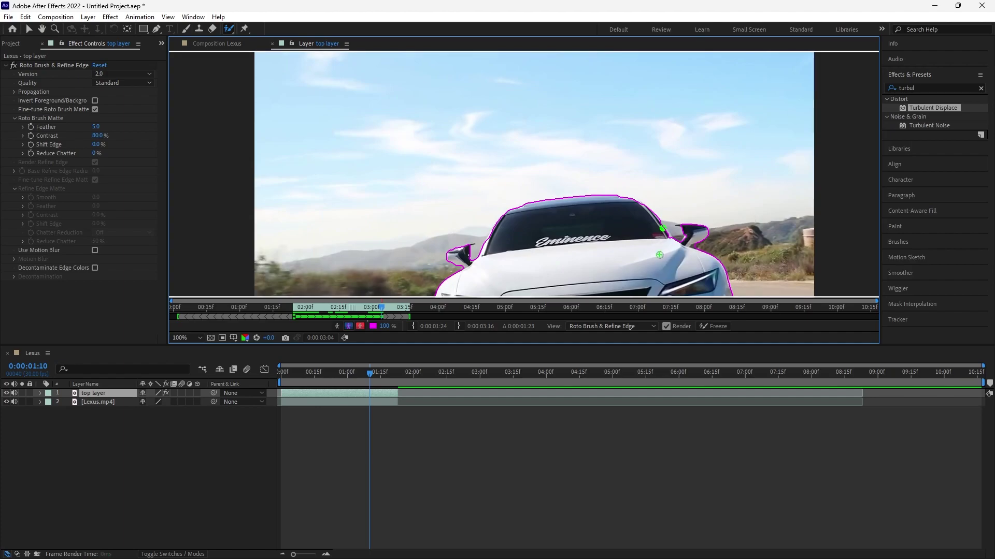
left_click(668, 221, "alt")
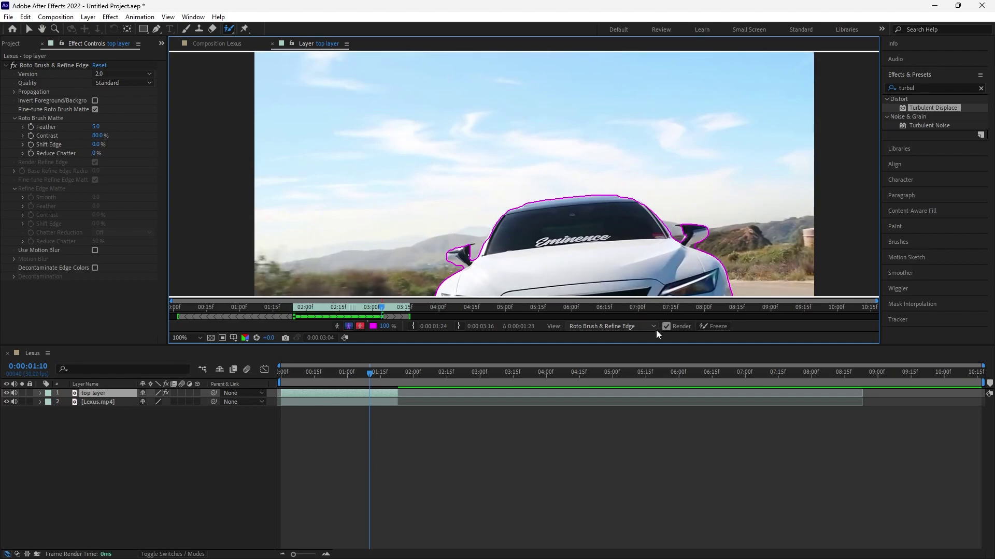
scroll(521, 208, "down", 1)
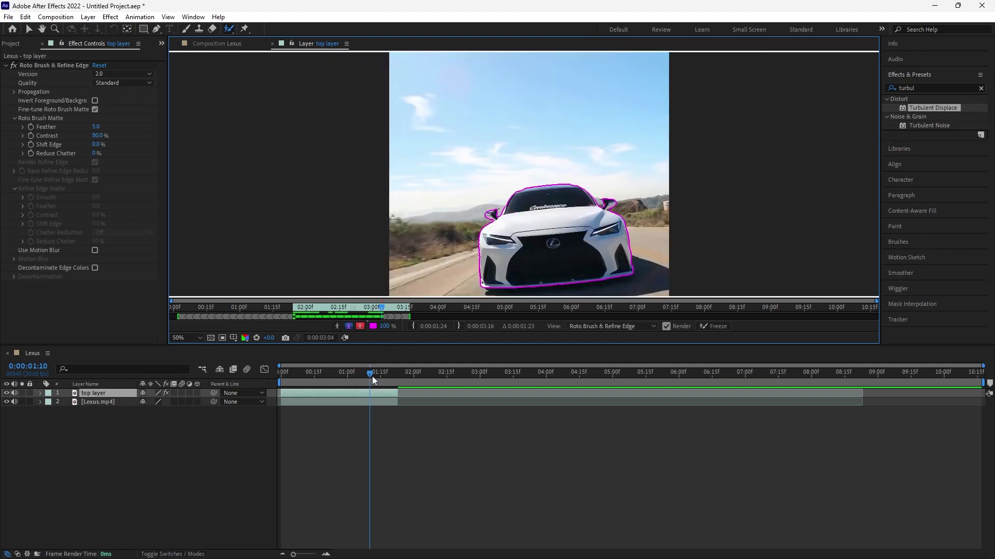
left_click_drag(371, 374, 380, 369)
mouse_move(387, 366)
left_mouse_down()
mouse_move(402, 357)
mouse_move(378, 353)
mouse_move(396, 375)
mouse_move(294, 372)
left_mouse_up()
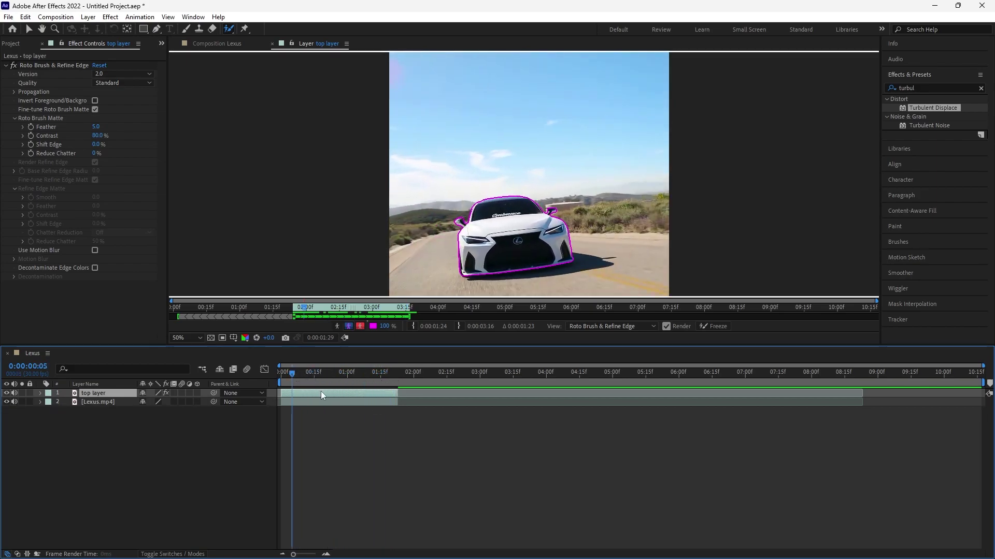
left_click(706, 327)
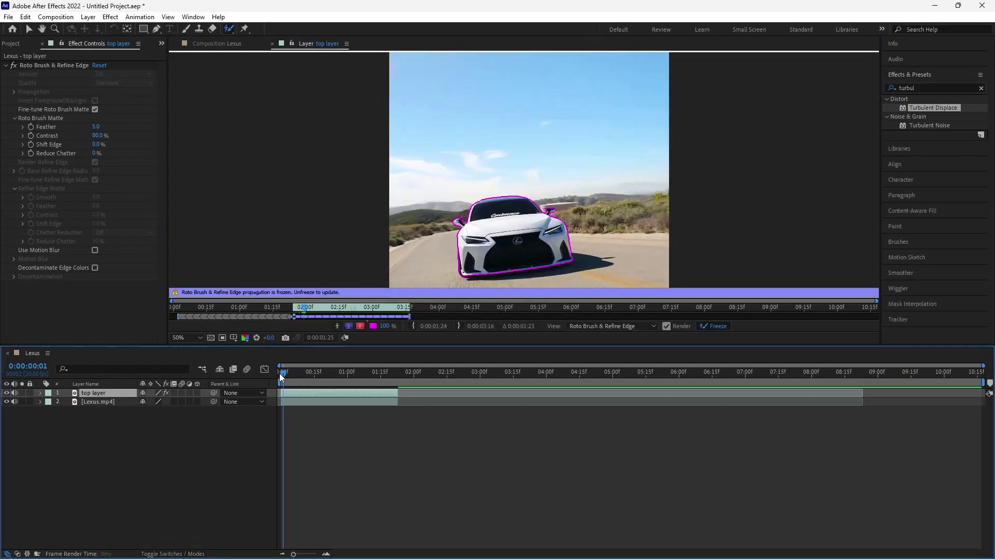
- In the Lexus comp, hide Lexus.mp4 to preview the car cut-out on black, then show it again
mouse_move(287, 373)
left_mouse_down()
mouse_move(331, 358)
mouse_move(308, 361)
left_mouse_up()
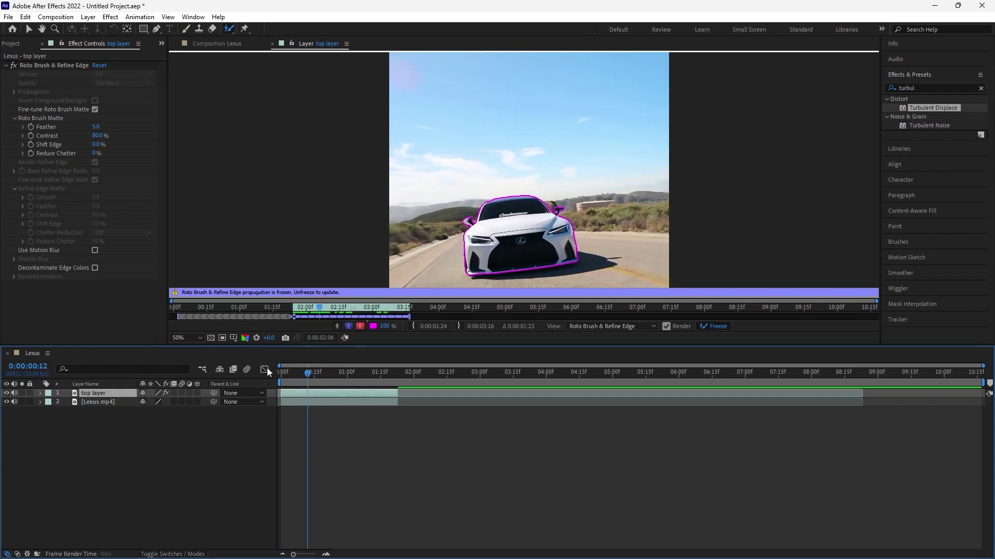
left_click(209, 44)
left_click(209, 44)
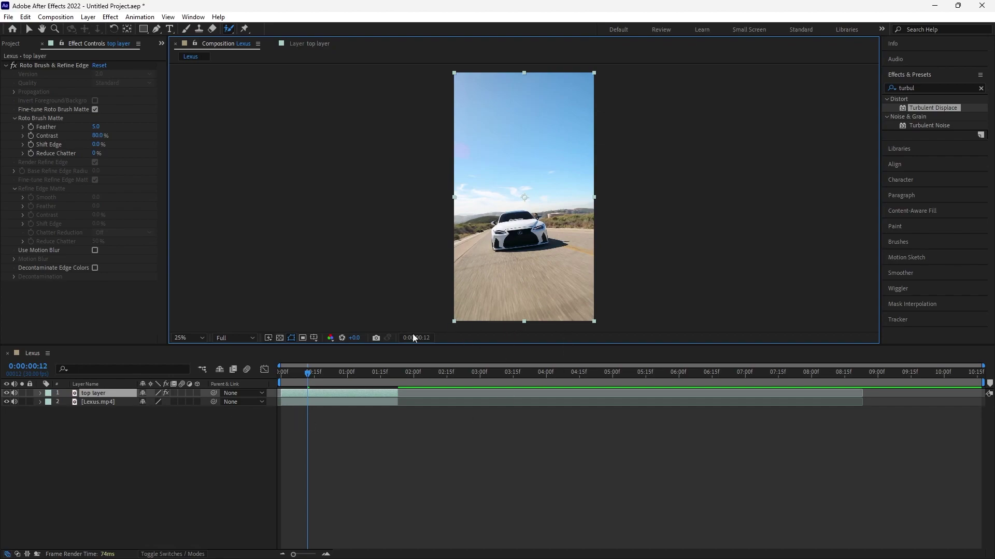
left_click(6, 403)
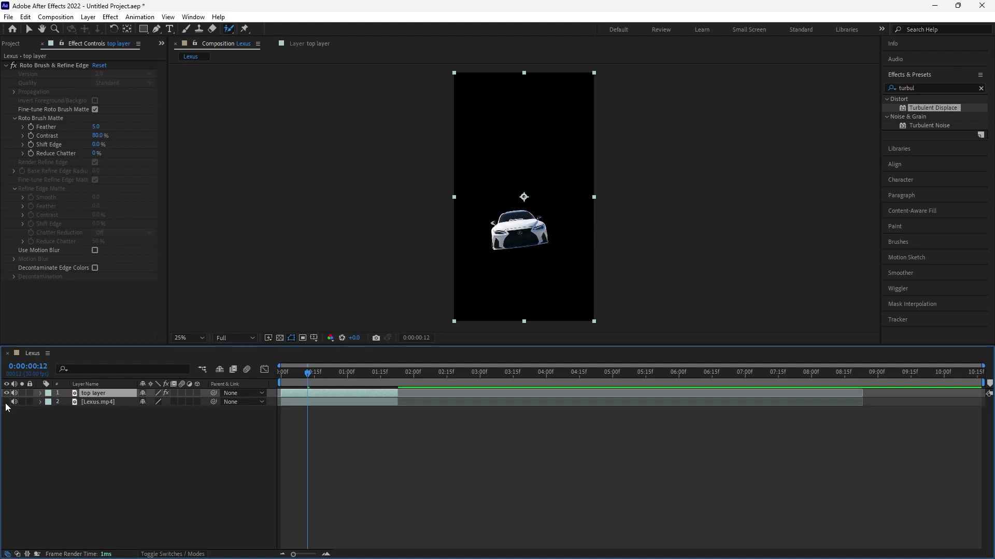
mouse_move(304, 371)
left_mouse_down()
mouse_move(269, 372)
mouse_move(380, 350)
mouse_move(266, 368)
left_mouse_up()
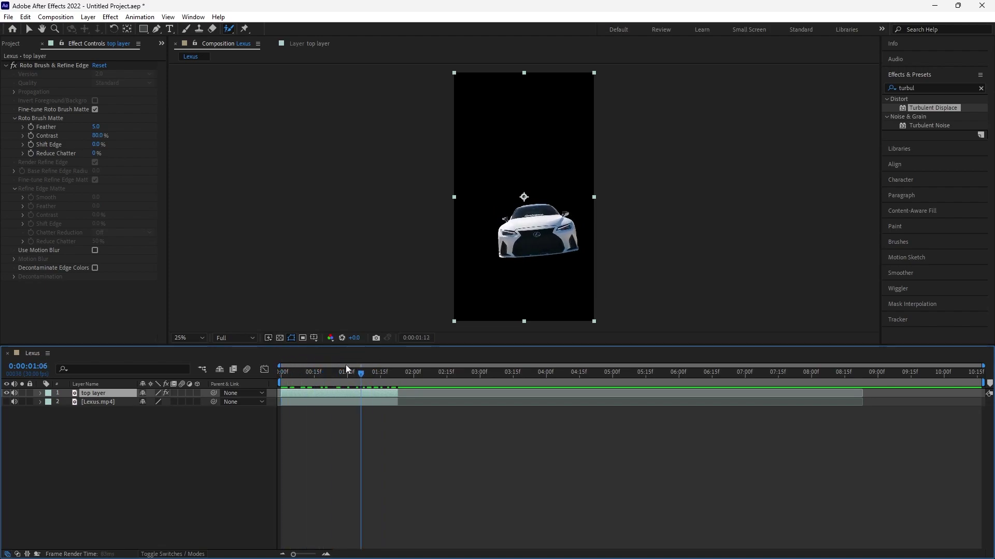
left_click(7, 402)
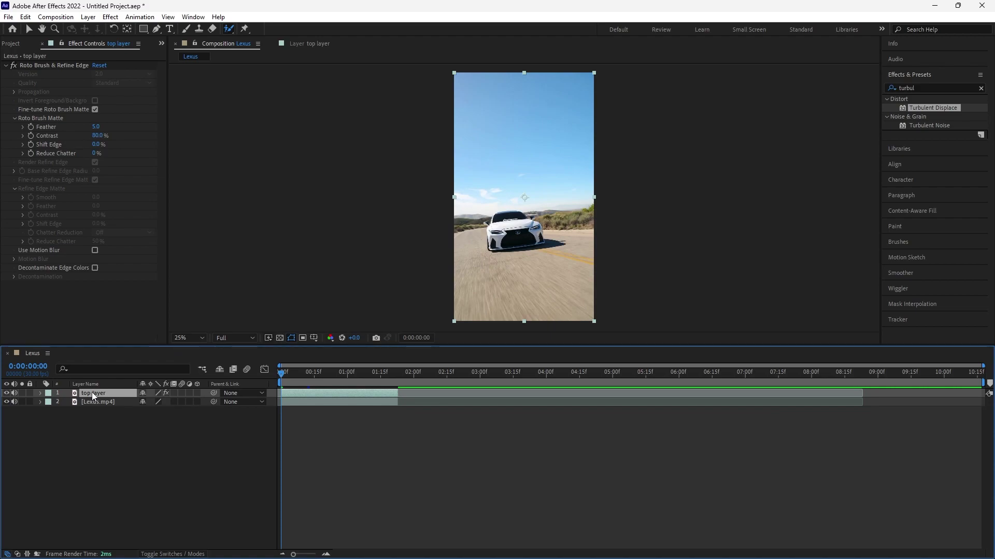
- Duplicate top layer, move the copy beneath it, and rename it 'effect'
key("ctrl+d")
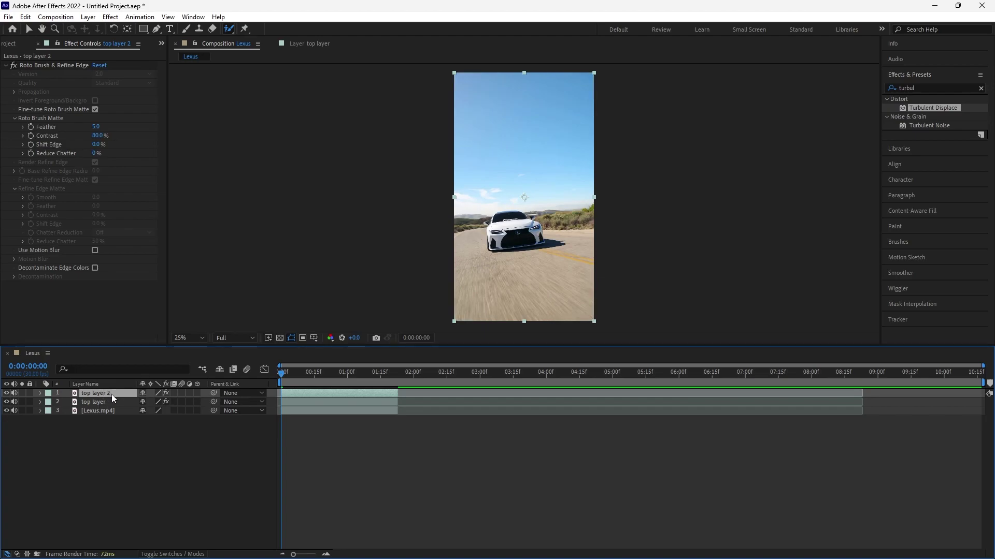
left_click_drag(111, 393, 109, 403)
right_click(88, 405)
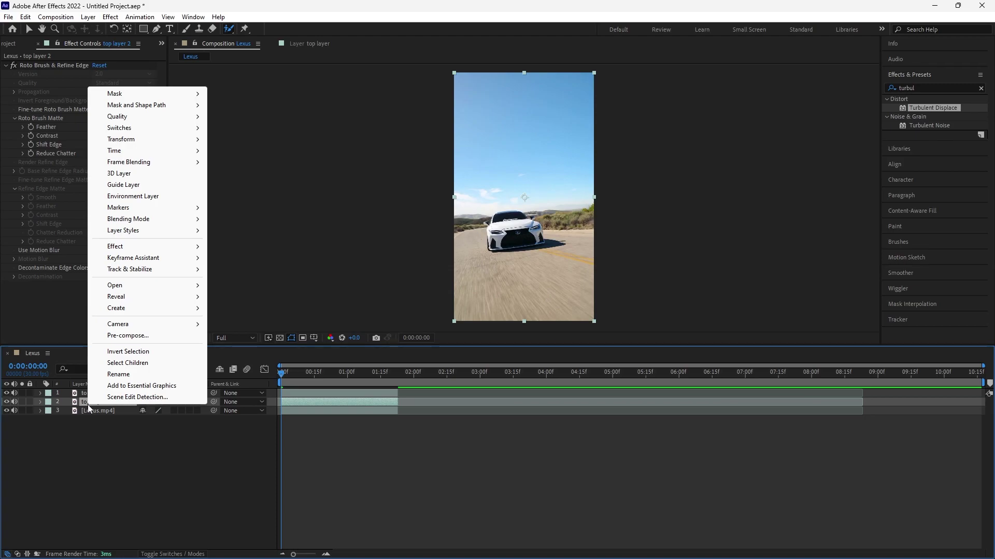
left_click(126, 376)
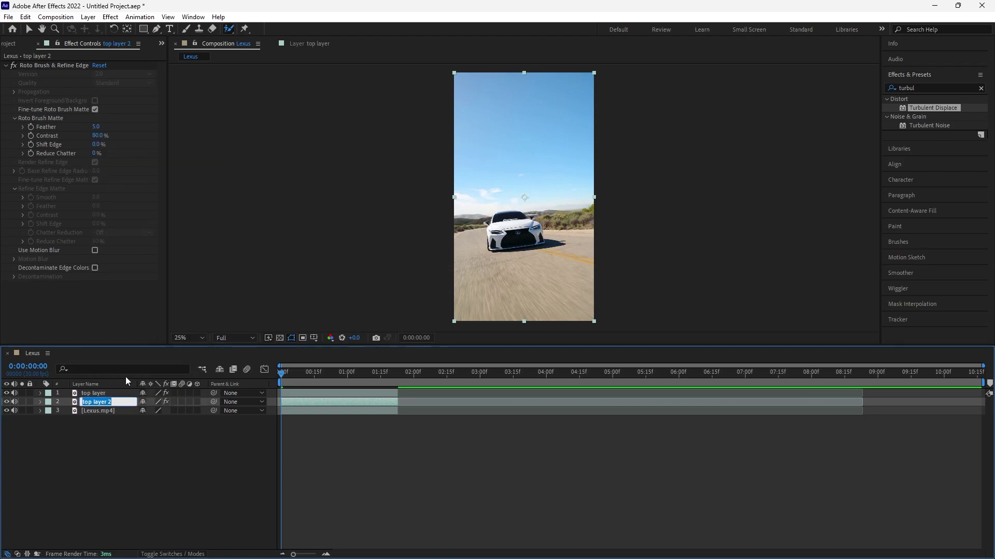
type("effect")
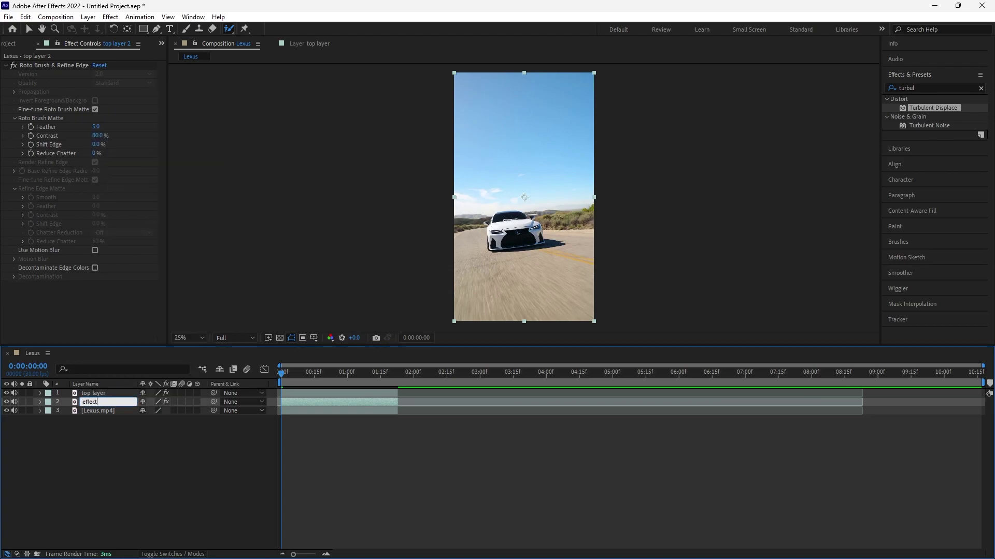
left_click(82, 413)
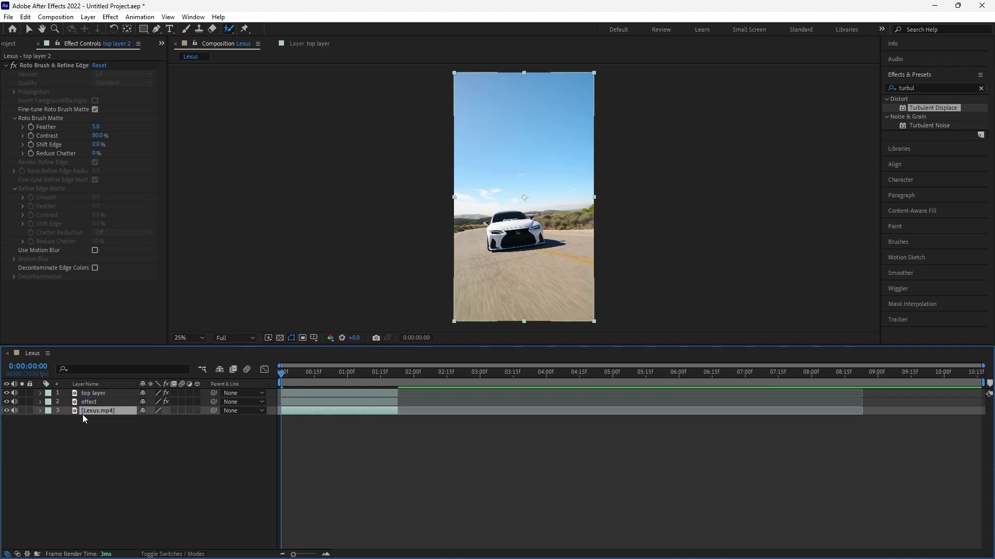
left_click(92, 403)
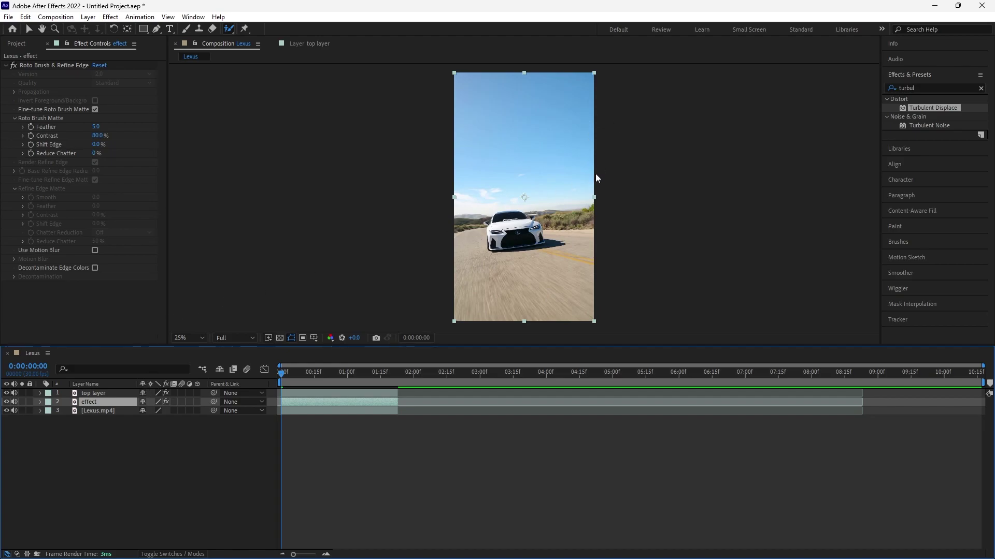
- Apply Turbulent Displace from Effects & Presets to the effect layer and preview the result
left_click(924, 89)
type("e")
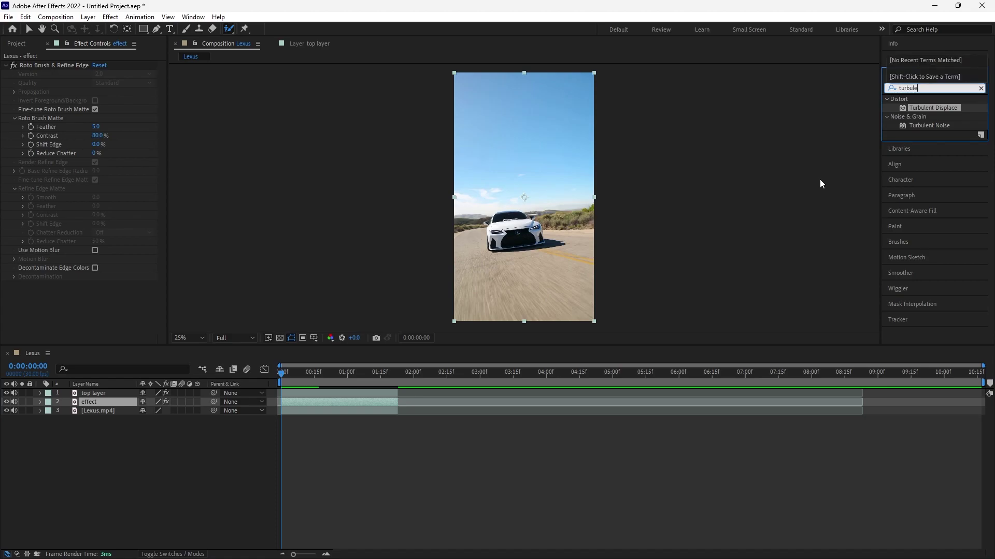
left_click_drag(930, 108, 85, 400)
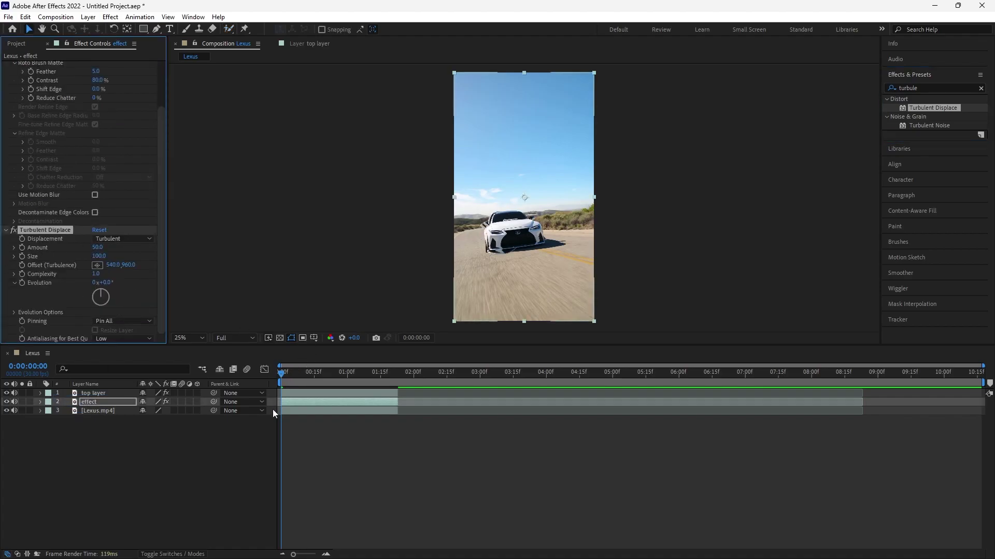
left_click(283, 378)
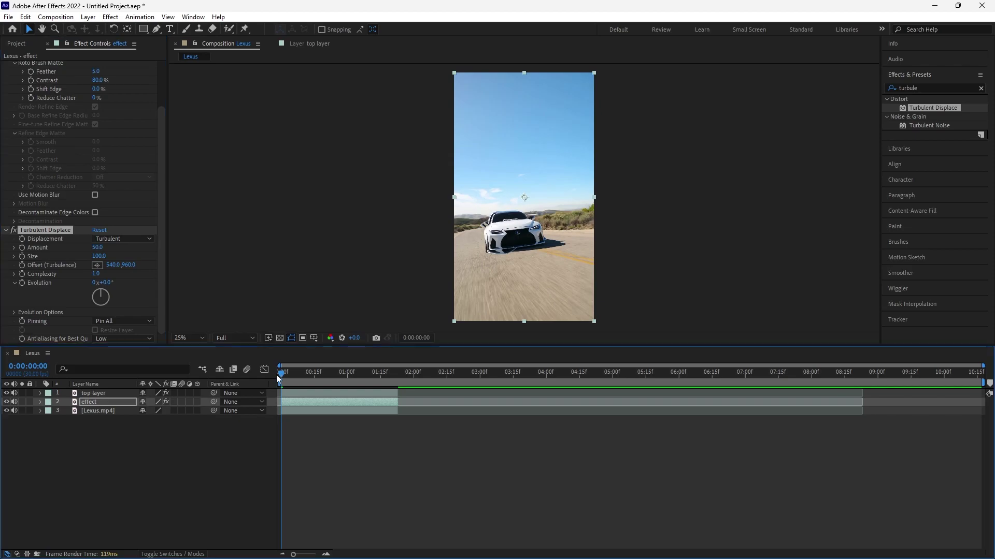
key("space")
key("space")
- Keyframe Turbulent Displace Amount and Evolution at the start and set Amount to 980
left_click(22, 249)
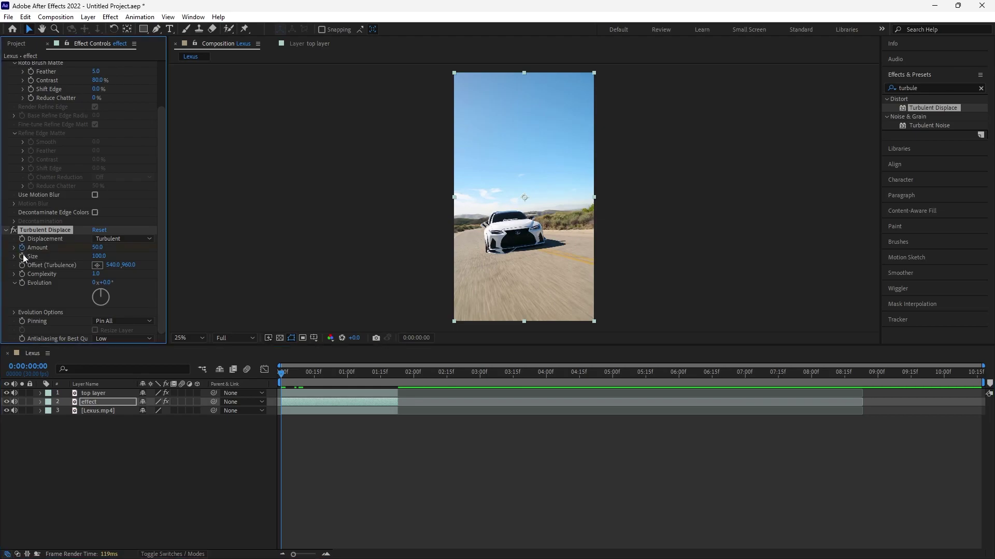
left_click(23, 283)
left_click(98, 248)
type("980")
key("Return")
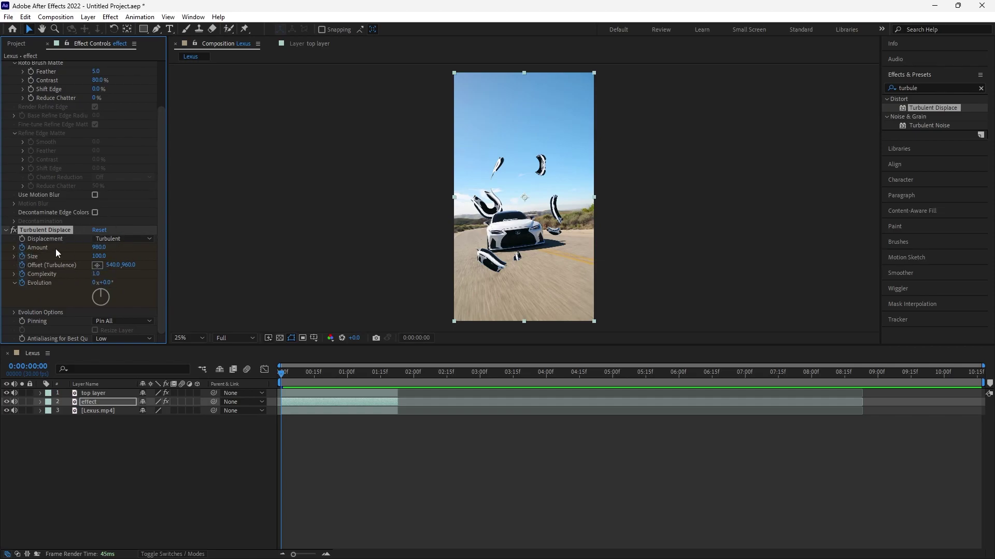
- Set Turbulent Displace Size to 10 and Offset (Turbulence) to 540, 980
left_click(98, 256)
type("10")
left_click(122, 302)
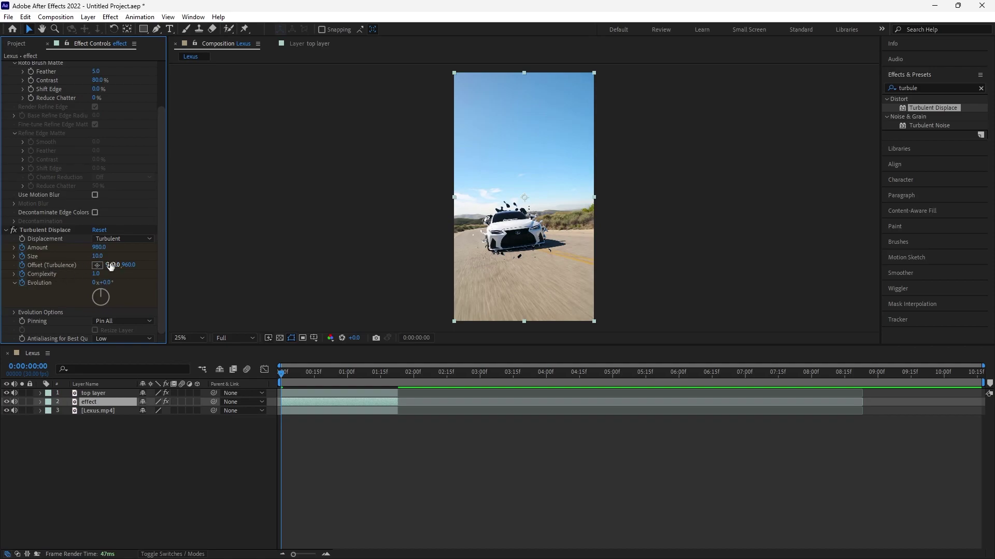
left_click(129, 265)
type("9")
type("80")
key("Return")
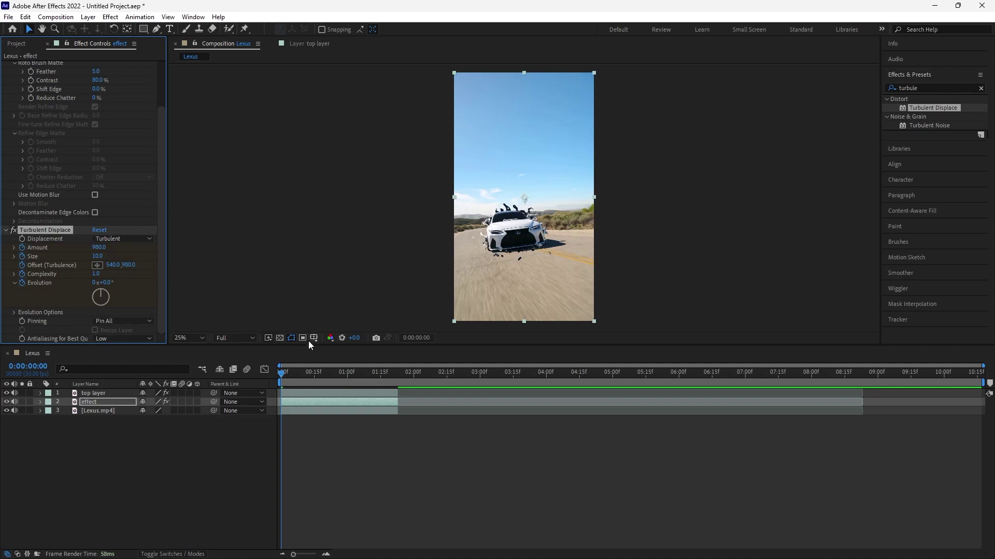
- Move the playhead to 0:00:01:22 to check the displacement
left_click(284, 379)
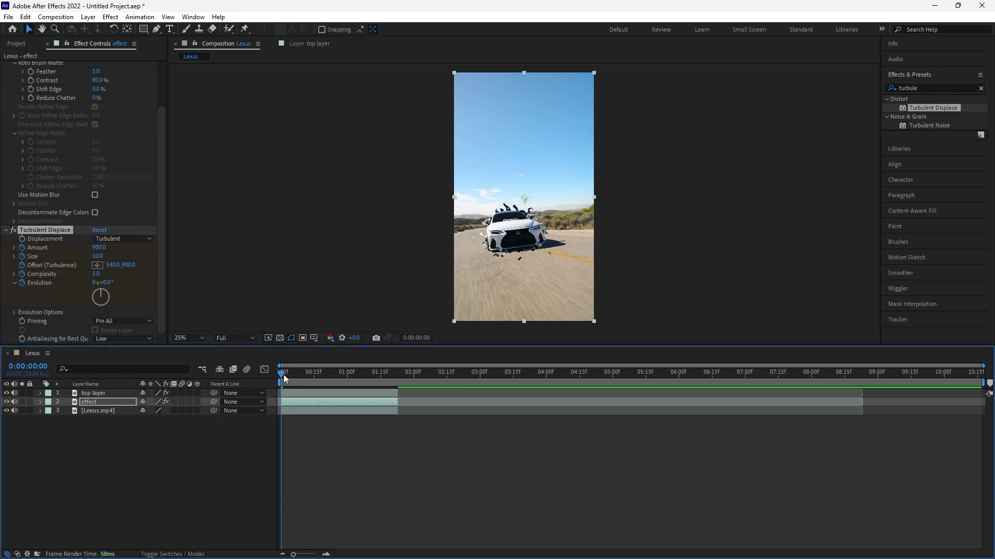
left_click_drag(284, 378, 396, 379)
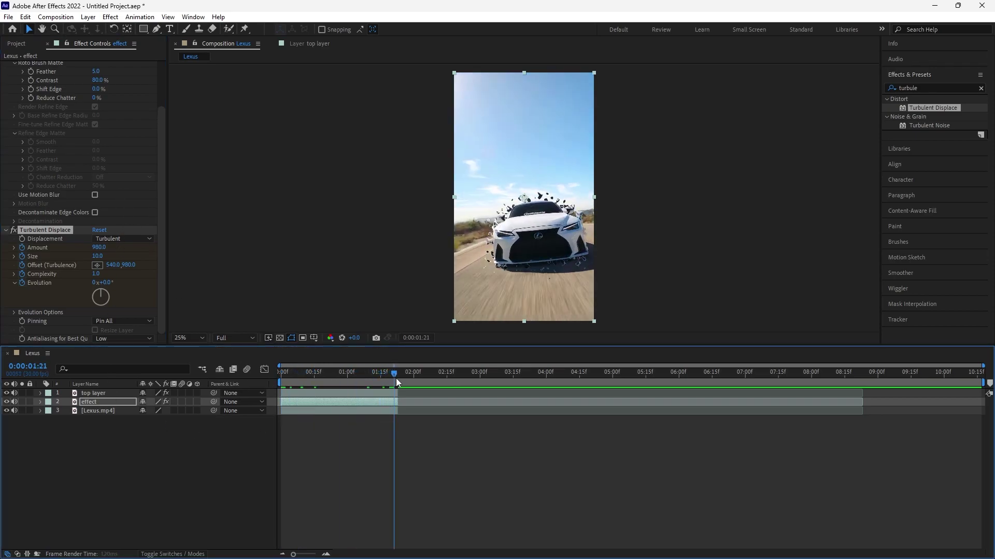
left_click_drag(395, 378, 396, 378)
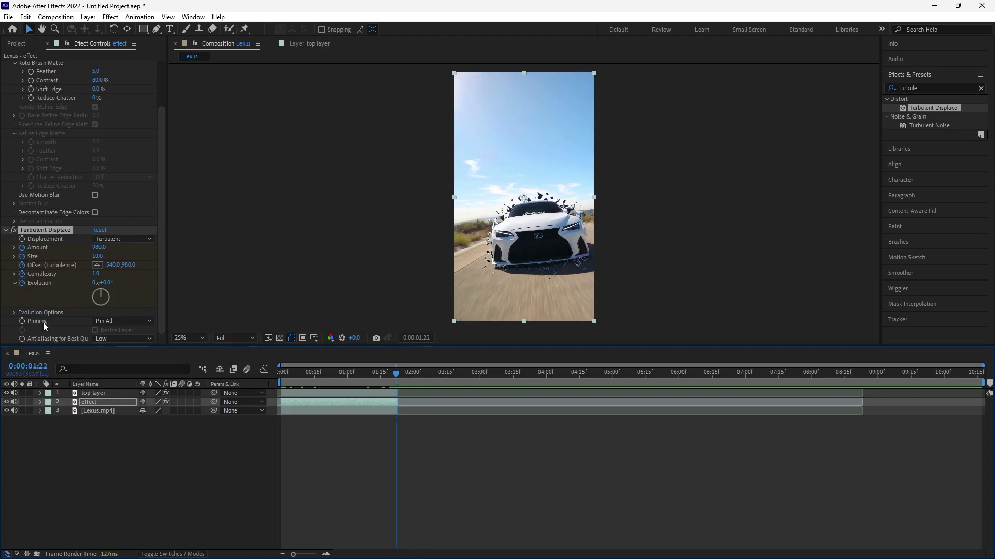
- Add Size, Offset, Complexity and Evolution keyframes to the effect layer's Turbulent Displace at 1:22
left_click(41, 402)
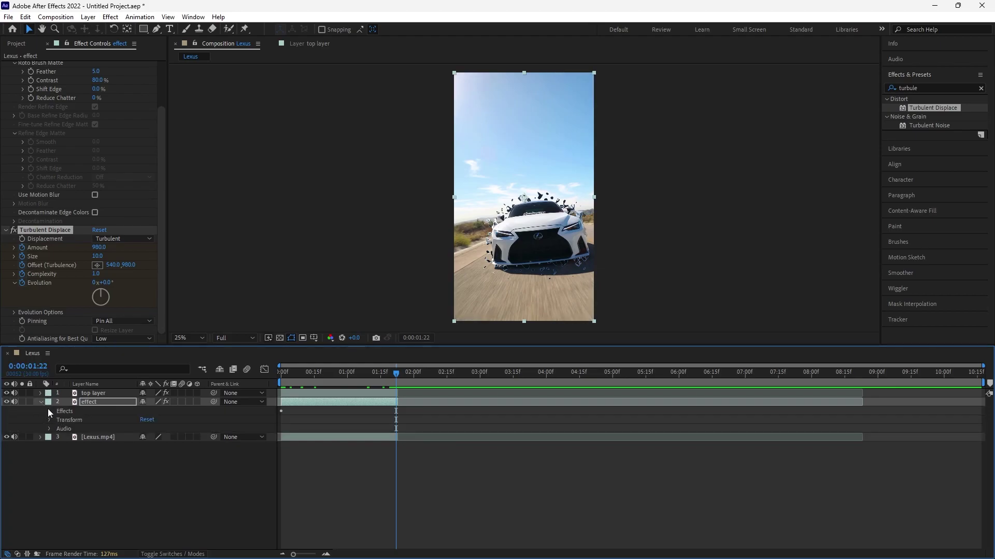
left_click(48, 410)
left_click(57, 428)
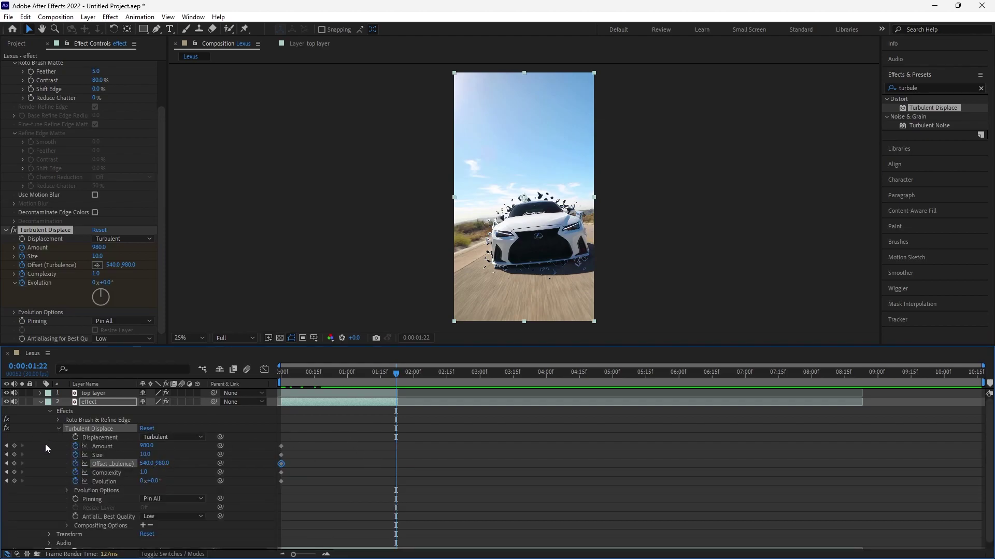
left_click(14, 454)
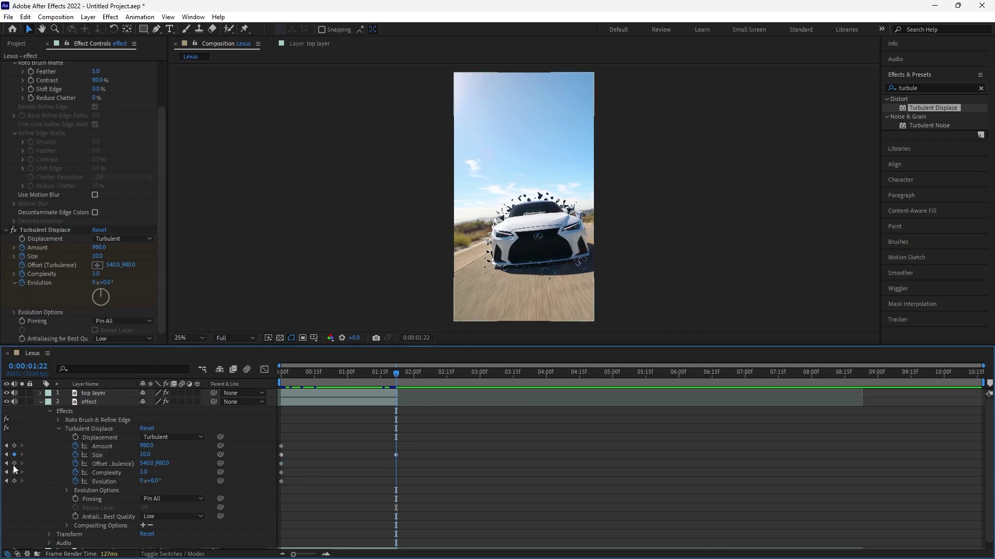
left_click(14, 464)
left_click(14, 473)
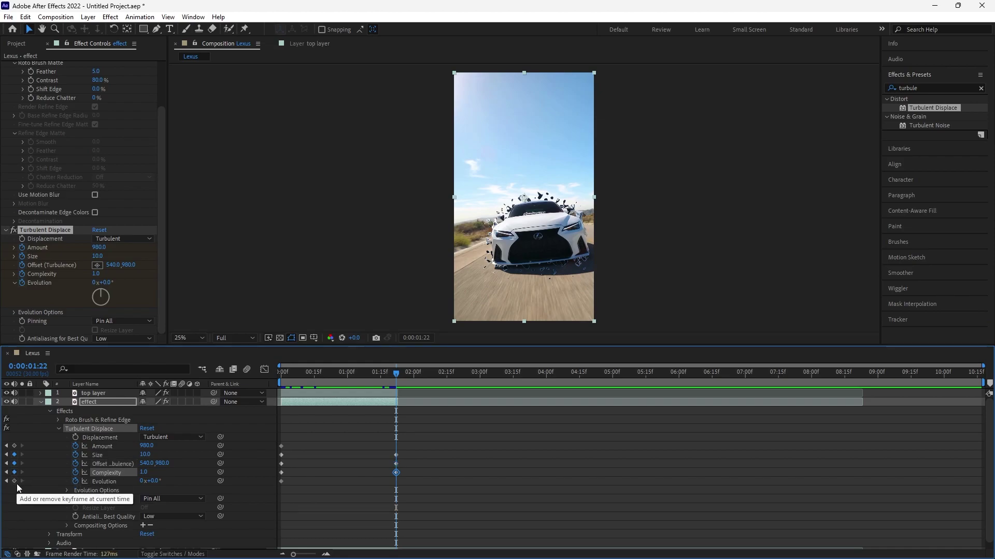
left_click(14, 481)
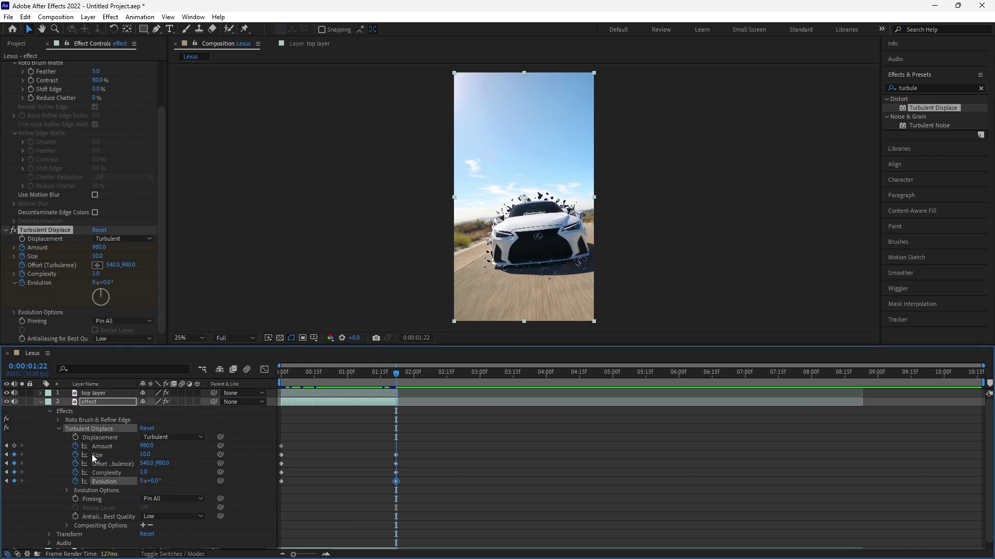
- Set the 1:22 keyframes to Size 22, Offset 540,1000, Complexity 1.6 and Evolution 65°
left_click(144, 456)
type("2")
key("Tab")
key("Tab")
type("1")
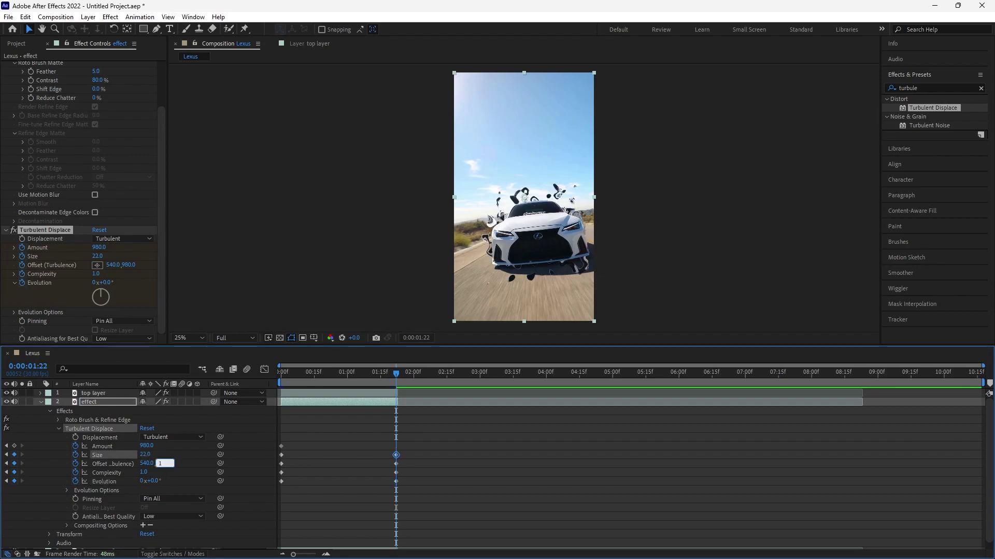
type("000")
left_click(145, 474)
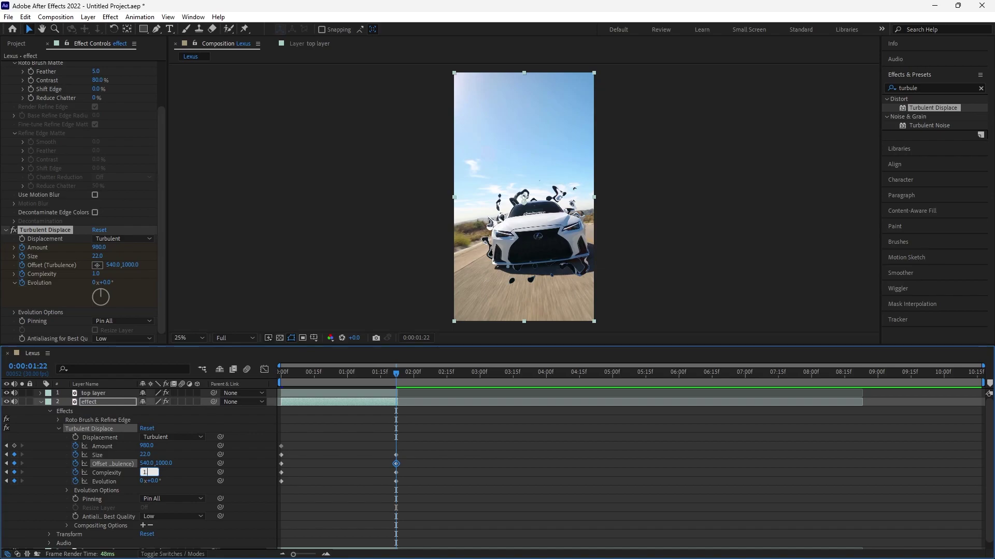
type(".6")
key("Return")
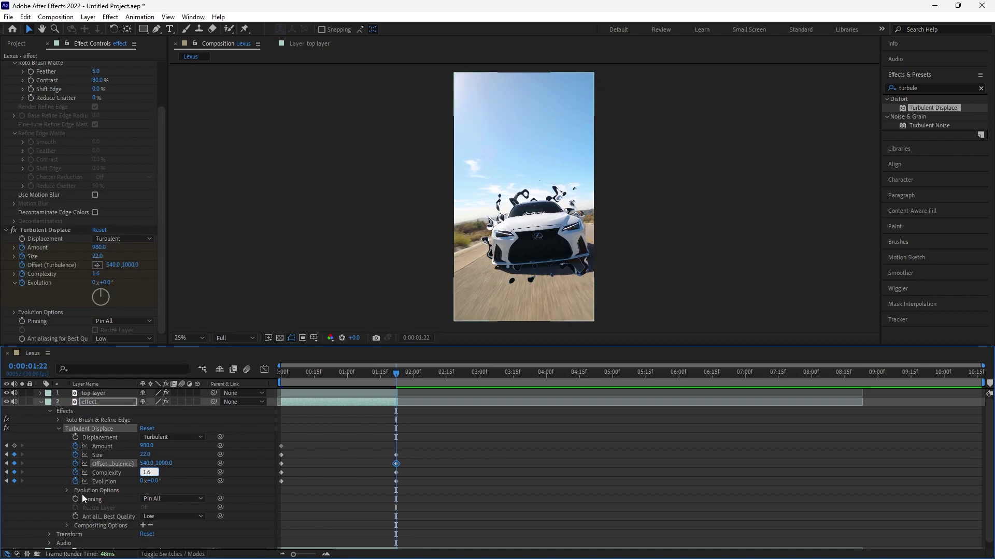
left_click(156, 482)
type("65")
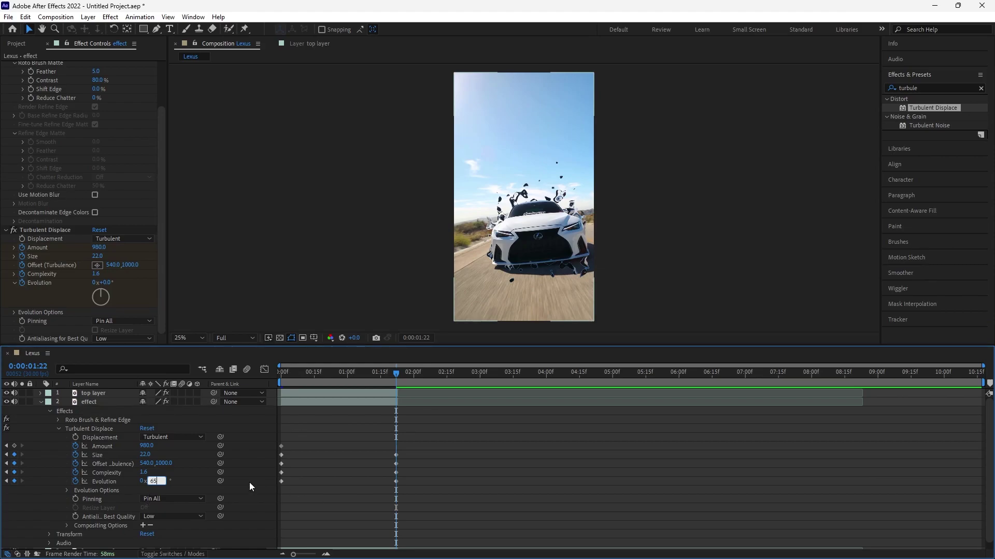
key("Return")
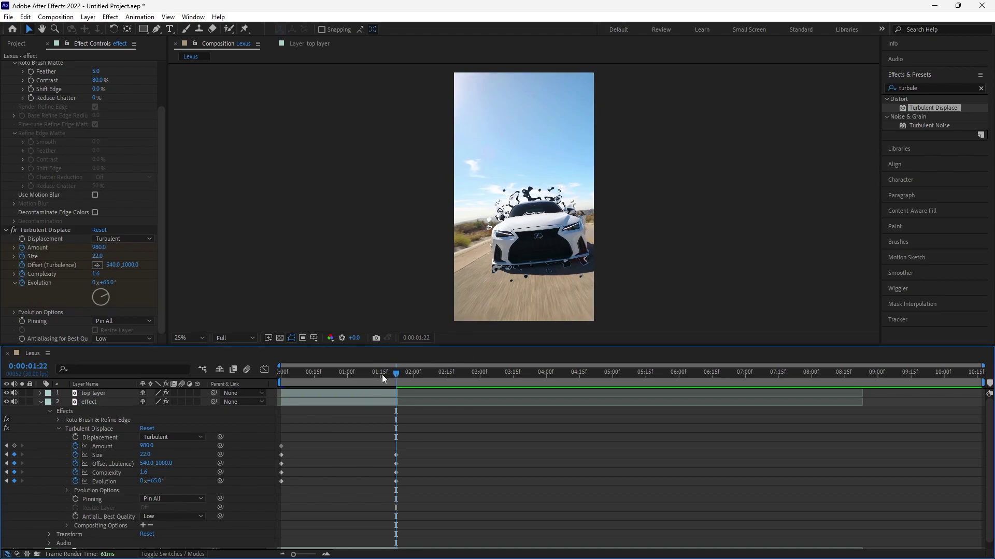
- Scrub the timeline to check the animated distortion, then select the top layer
left_click_drag(381, 375, 280, 376)
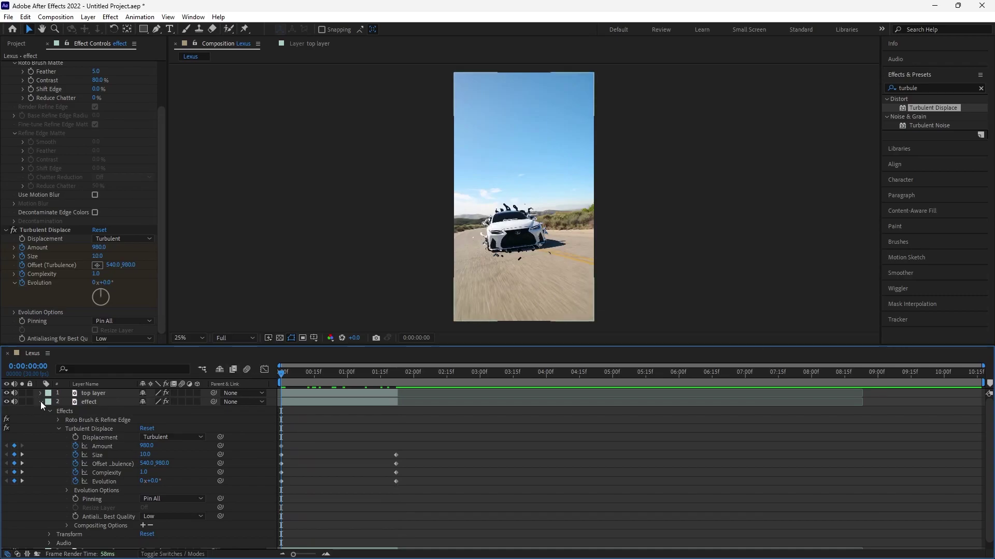
left_click(40, 402)
left_click(290, 374)
mouse_move(299, 374)
left_mouse_down()
mouse_move(389, 367)
mouse_move(374, 369)
left_mouse_up()
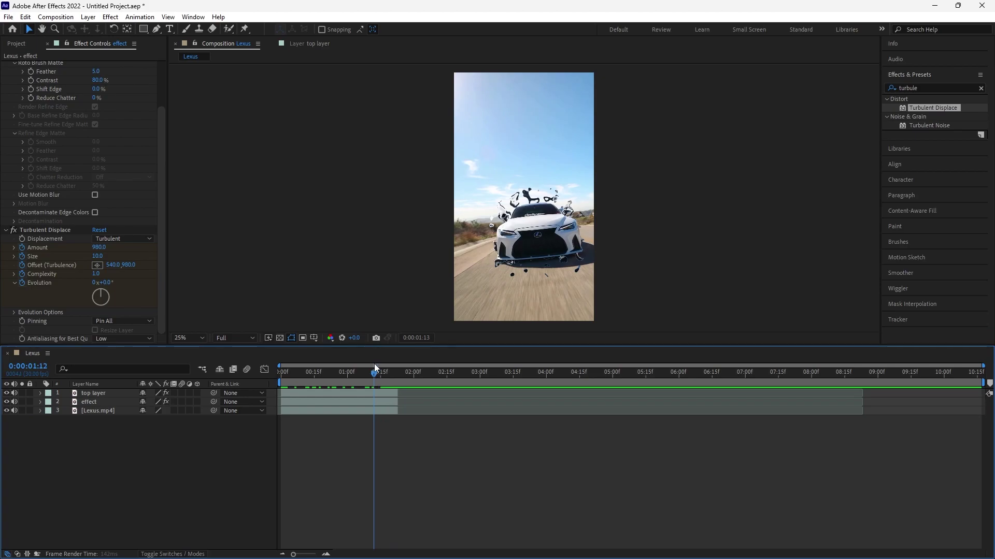
left_click(493, 243)
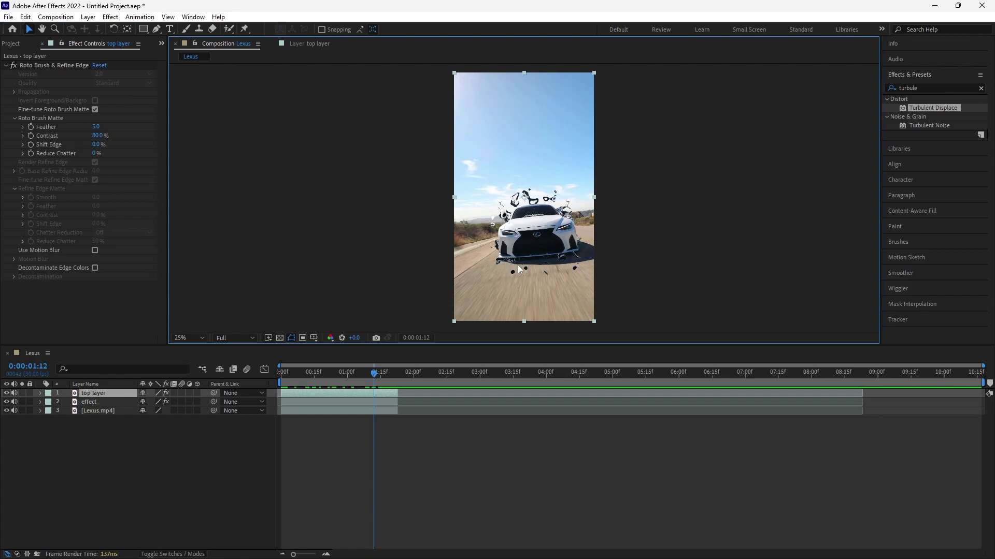
- Duplicate the Lexus.mp4 layer, move the copy to the top of the stack, and return to frame 2
left_click(95, 412)
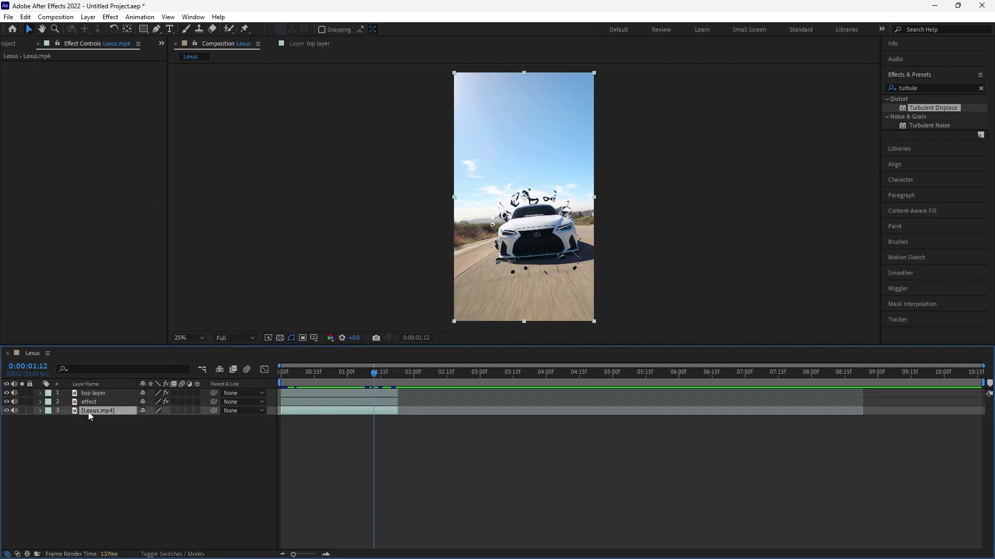
mouse_move(88, 412)
left_mouse_down()
mouse_move(91, 419)
mouse_move(73, 414)
left_mouse_up()
key("ctrl+d")
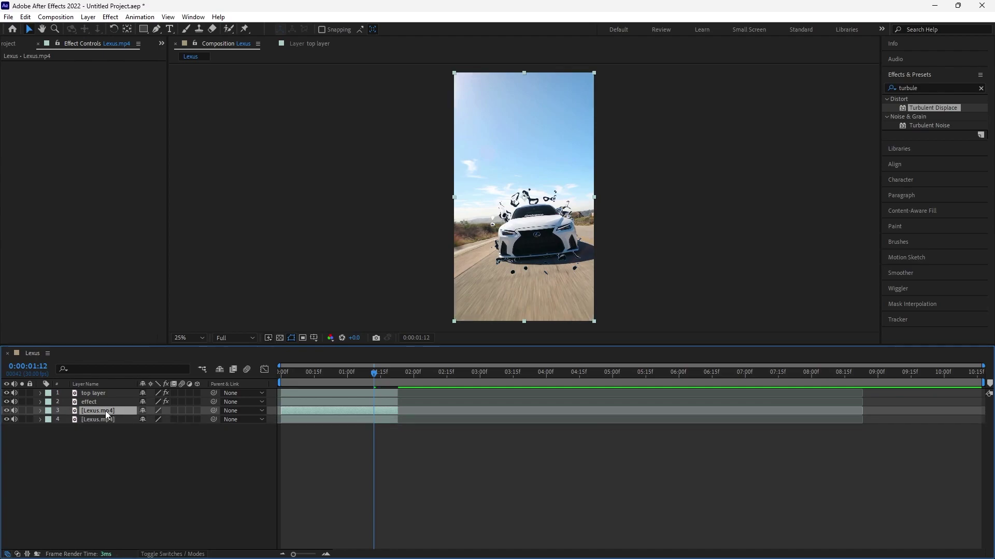
left_click_drag(102, 419, 103, 400)
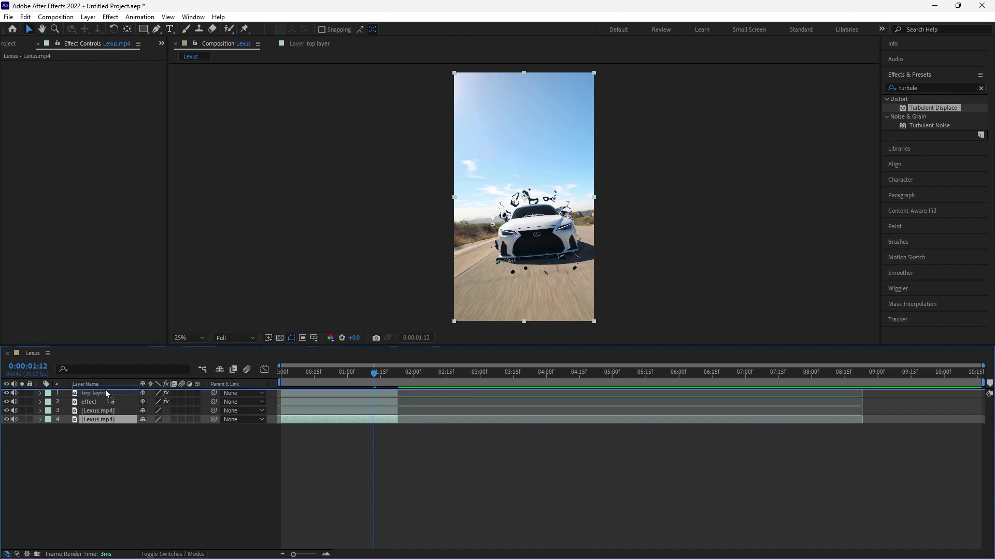
left_click_drag(104, 400, 107, 394)
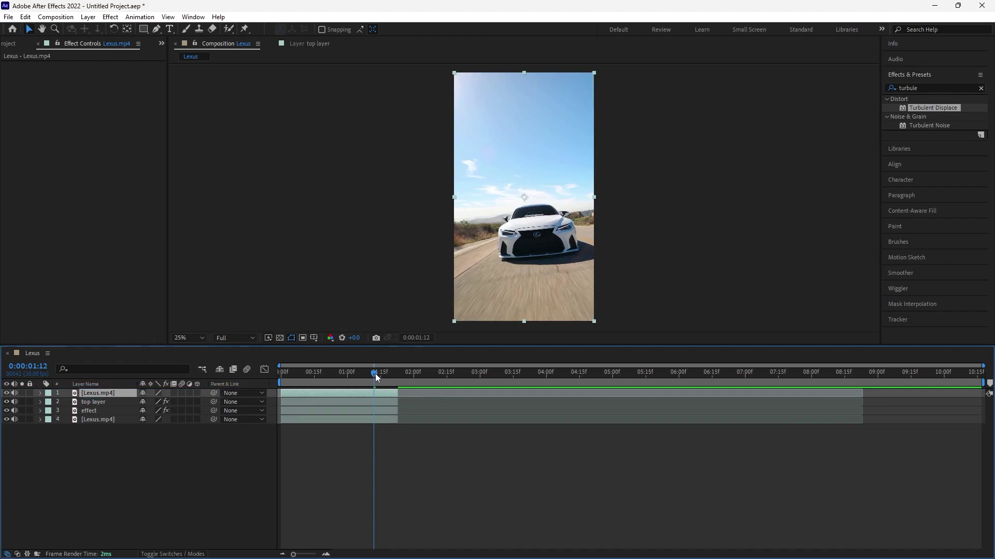
left_click_drag(374, 372, 291, 376)
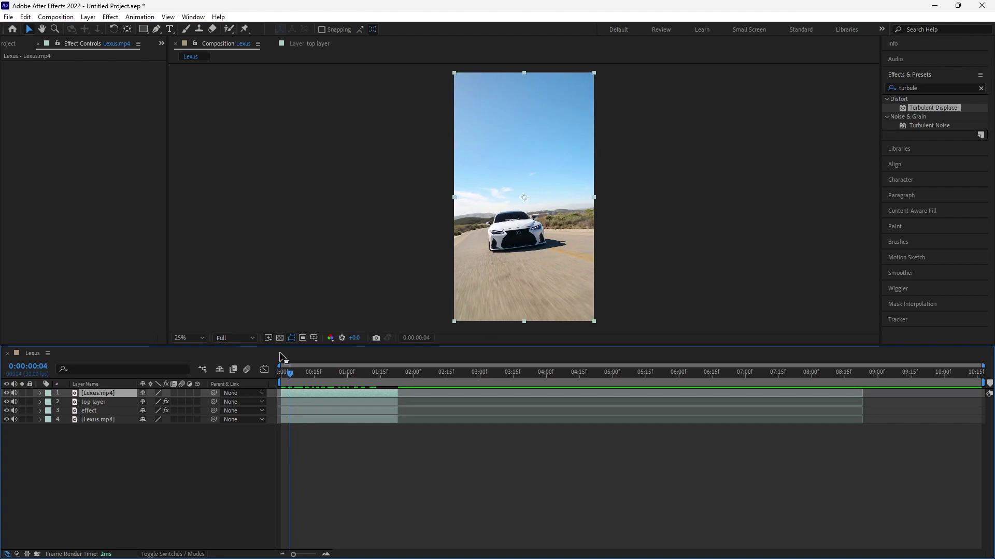
left_click_drag(292, 375, 286, 375)
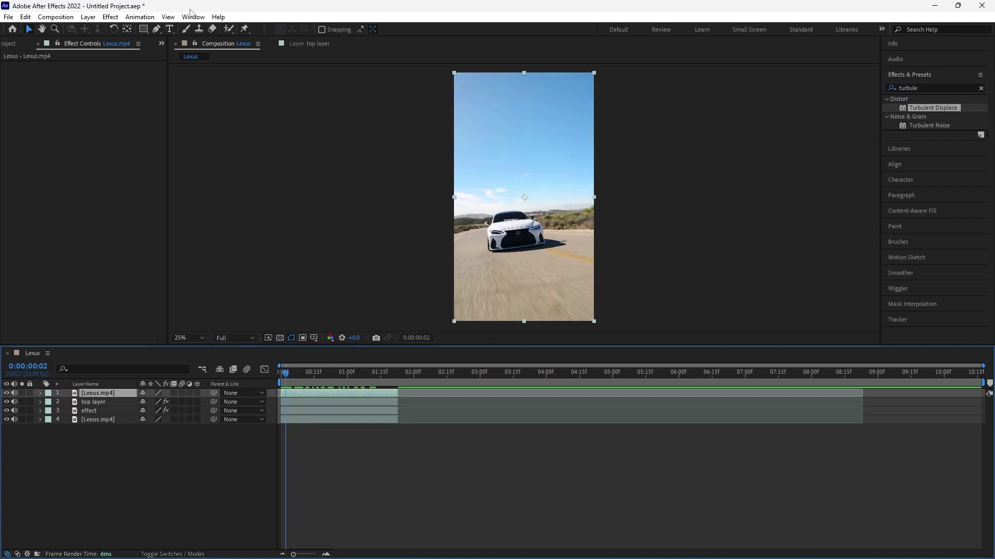
- Draw a closed four-point Pen mask around the road on the top Lexus.mp4 layer and check it
left_click(157, 29)
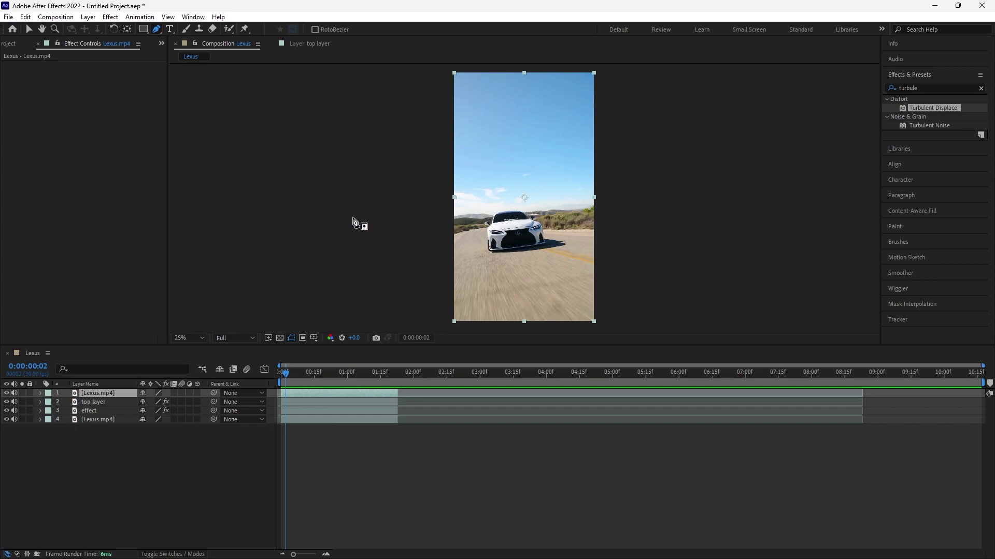
left_click(434, 245)
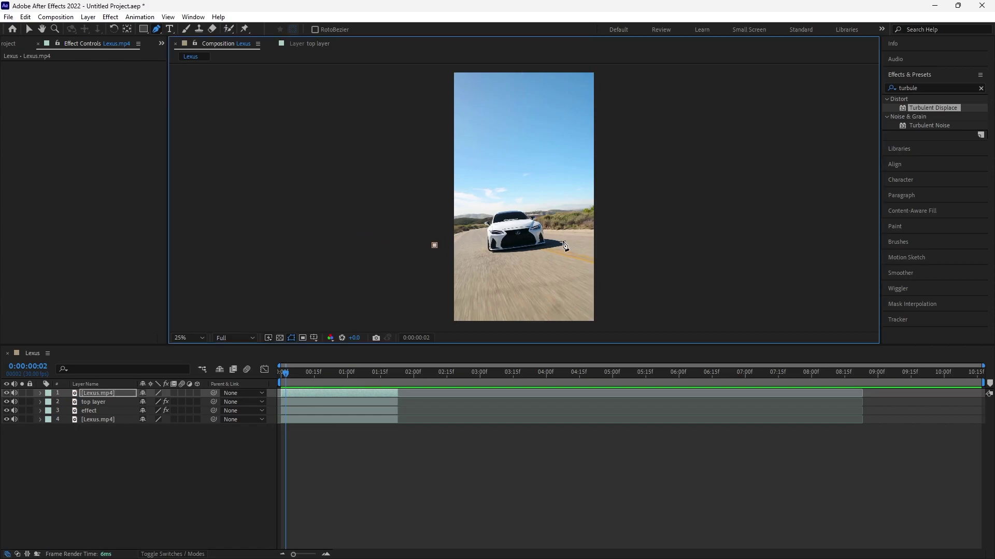
left_click(605, 221)
left_click(607, 327)
left_click(439, 323)
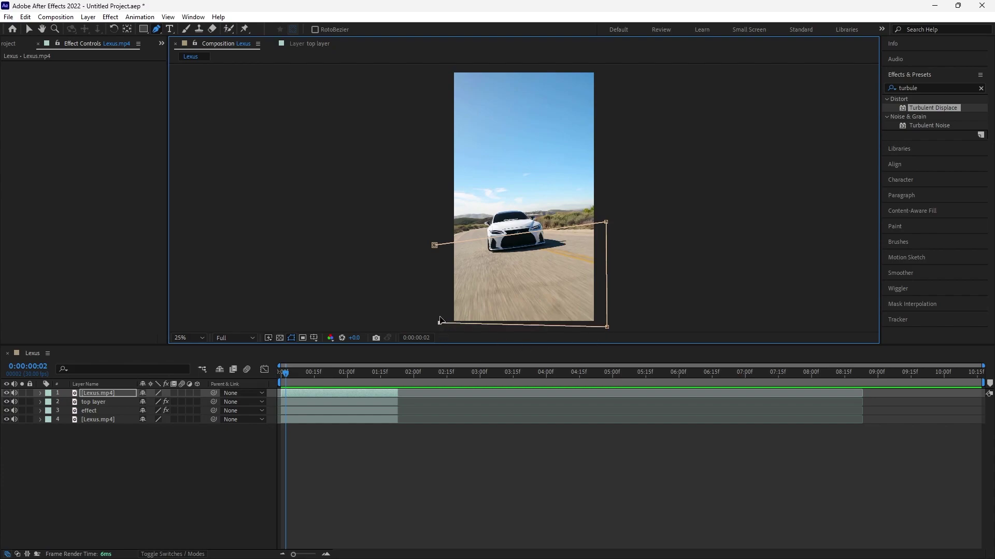
left_click(434, 245)
left_click_drag(281, 373, 284, 380)
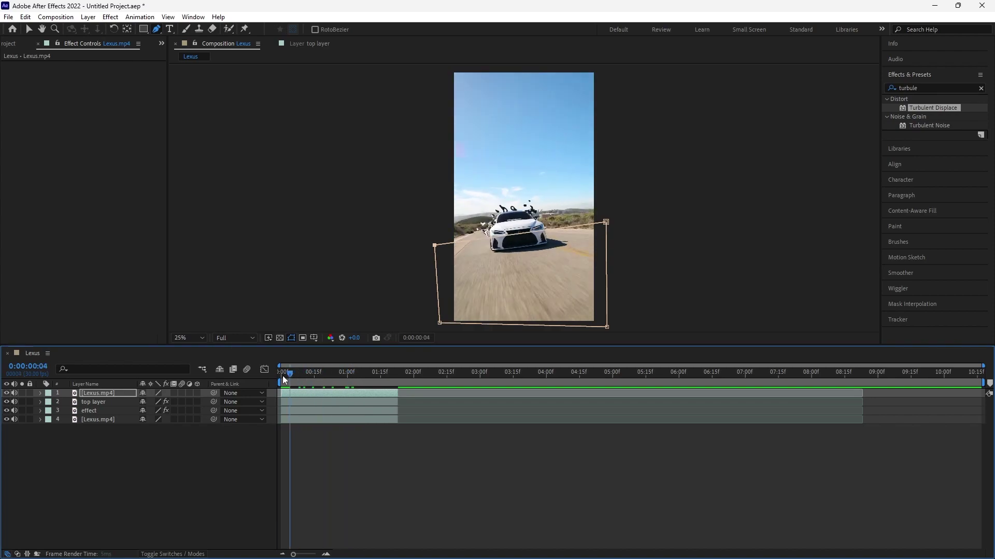
left_click(185, 476)
- Preview the composition in a maximized viewer, then restore the layout at frame 2 and 25% zoom
left_click_drag(303, 372, 285, 373)
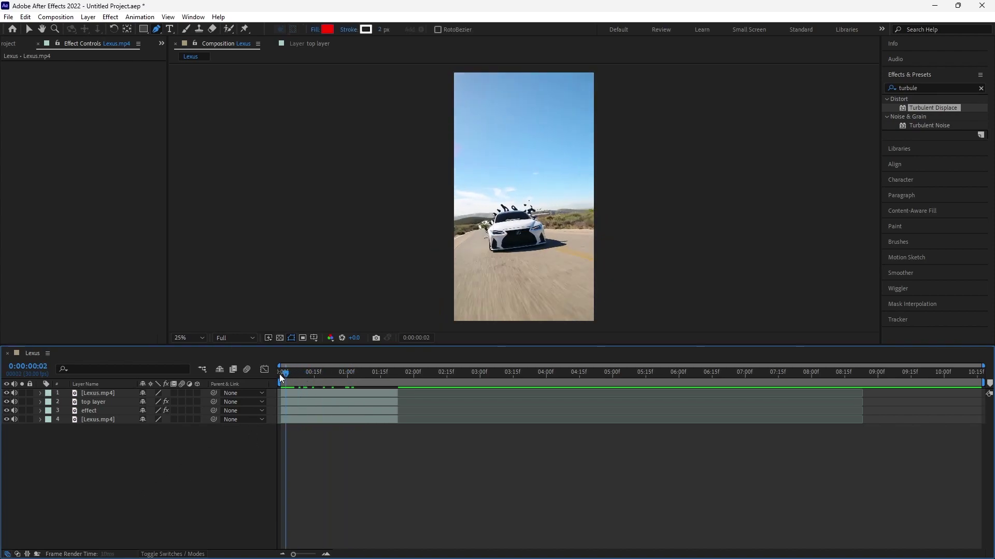
left_click(280, 373)
left_click(313, 279)
key("grave")
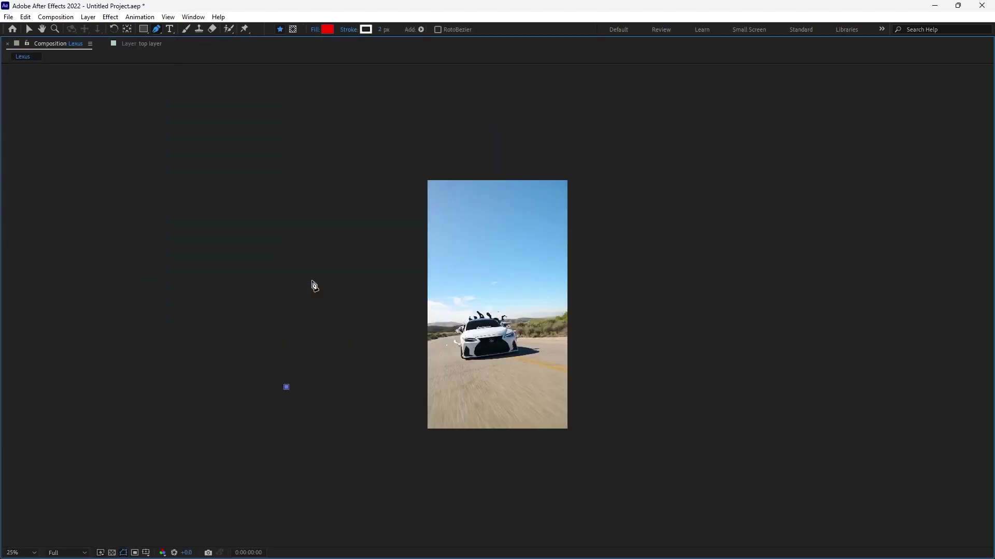
key("space")
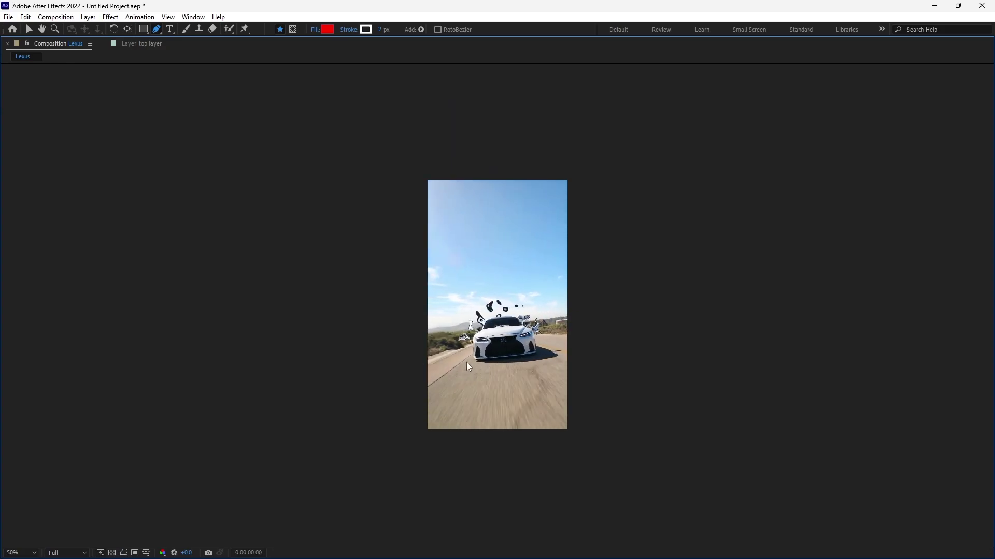
scroll(456, 363, "up", 2)
key("grave")
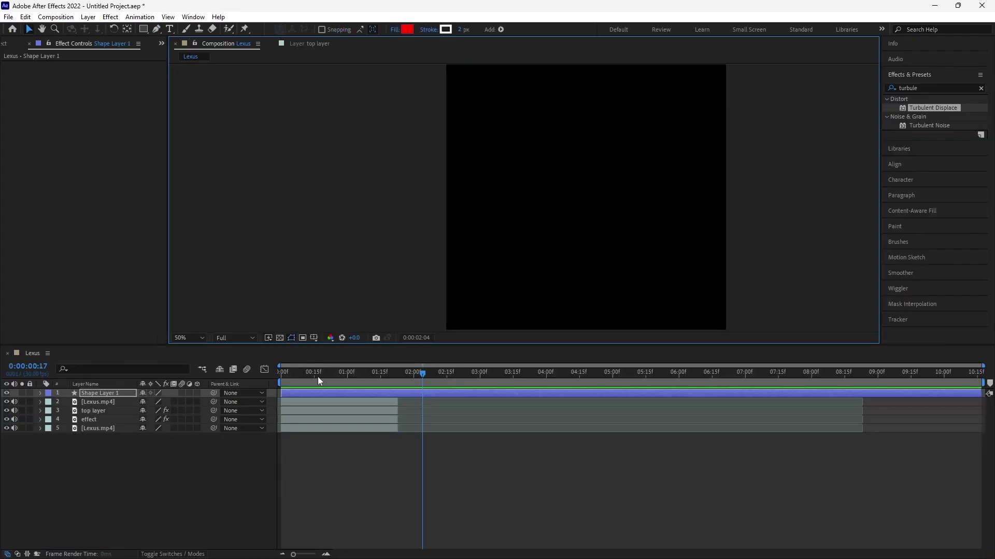
left_click_drag(318, 377, 285, 377)
key("comma")
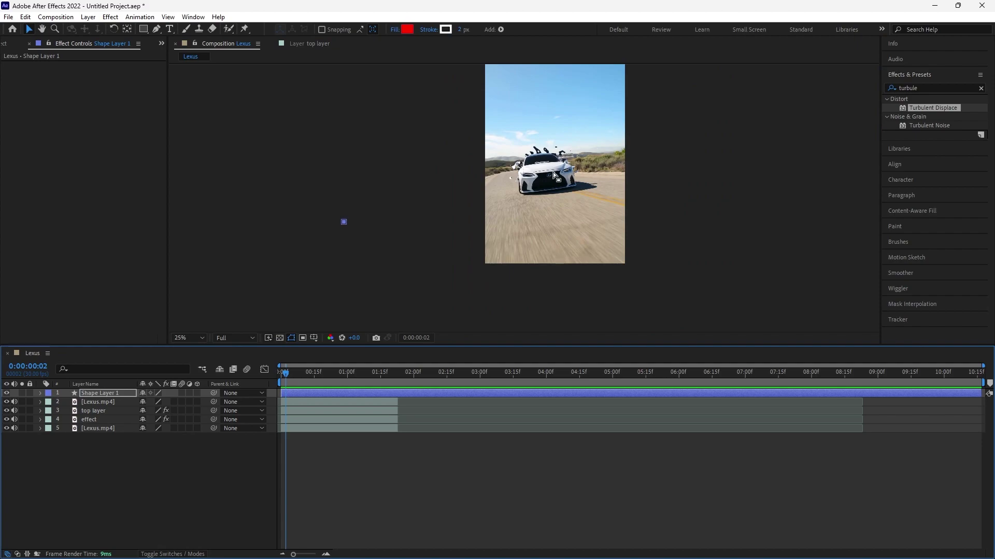
- Recentre the frame in the viewer with the Hand tool and select the Effects & Presets search text
left_click(546, 176)
left_click(529, 176)
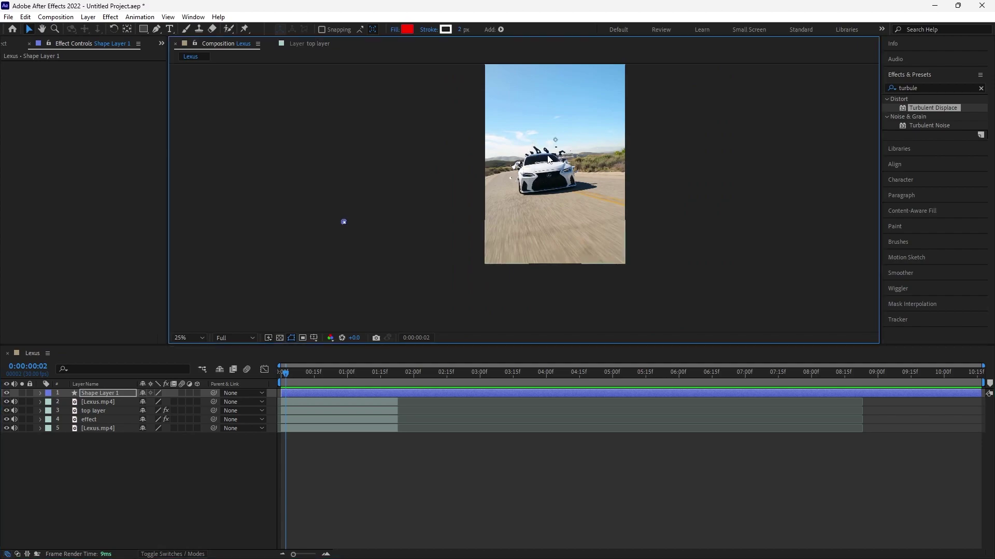
key("h")
left_click_drag(493, 208, 480, 262)
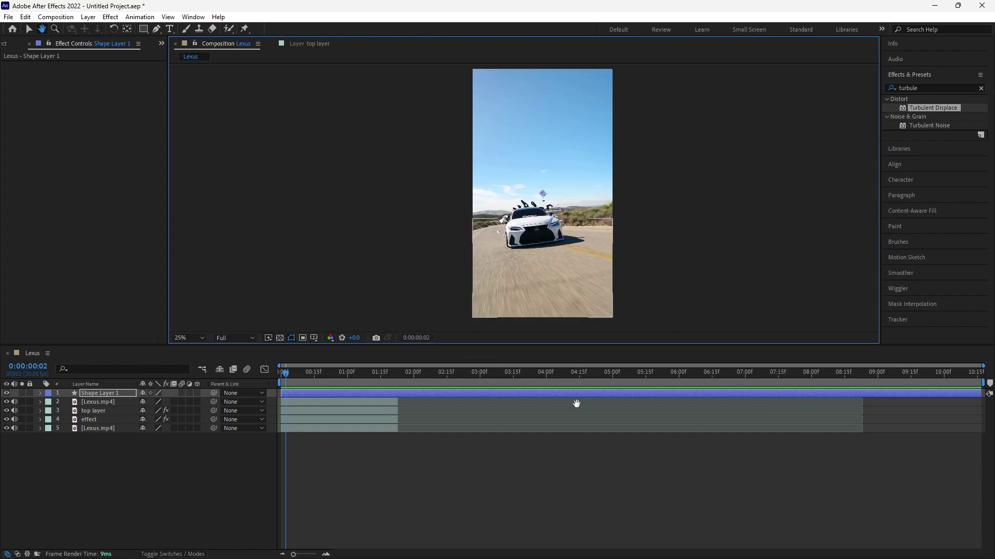
key("v")
left_click(933, 89)
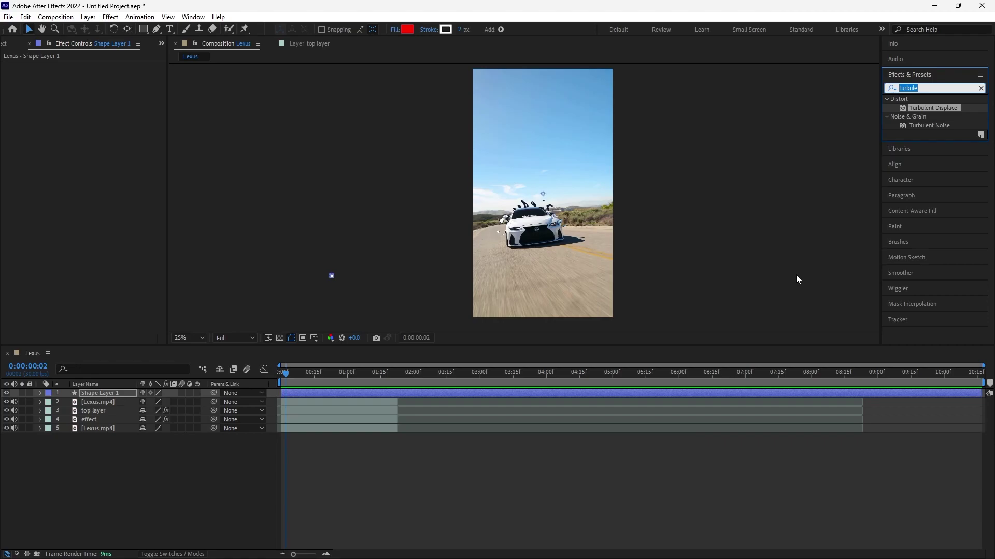
- Search Effects & Presets for 'vr glow' and drag VR Glow onto the effect layer
type("vr glo")
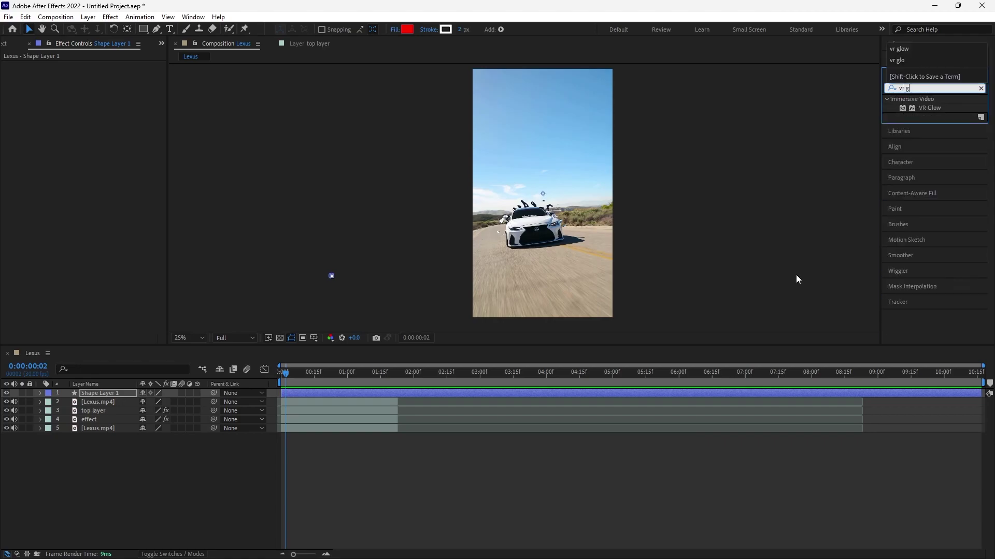
type("w")
left_click_drag(927, 108, 713, 345)
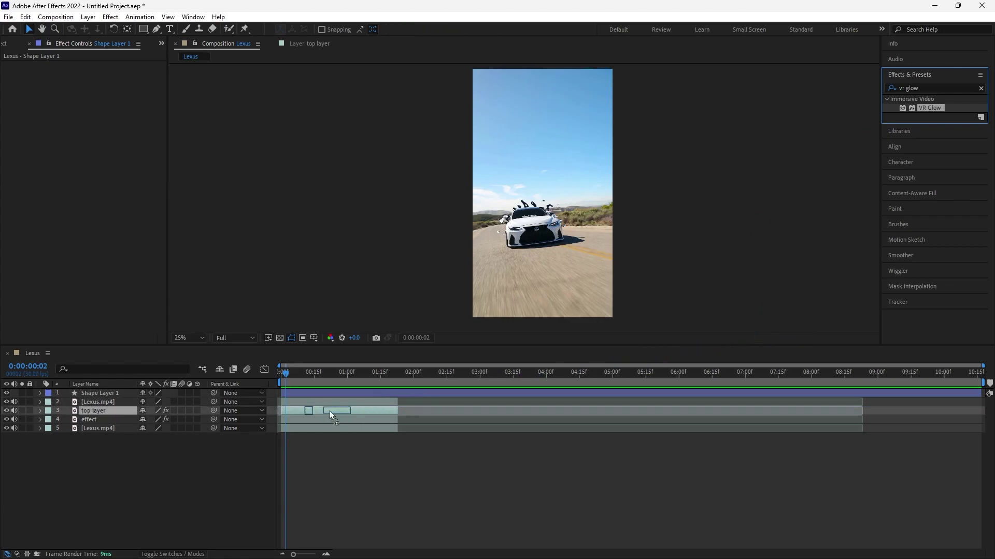
left_click_drag(713, 344, 85, 418)
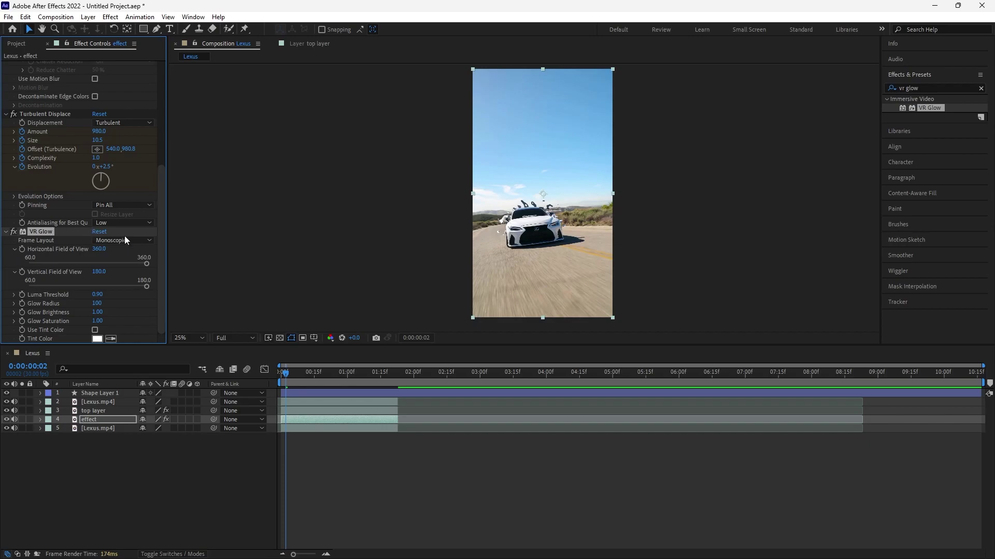
- Set the VR Glow Tint Color to blue 1E74BD in the color picker
left_click(97, 339)
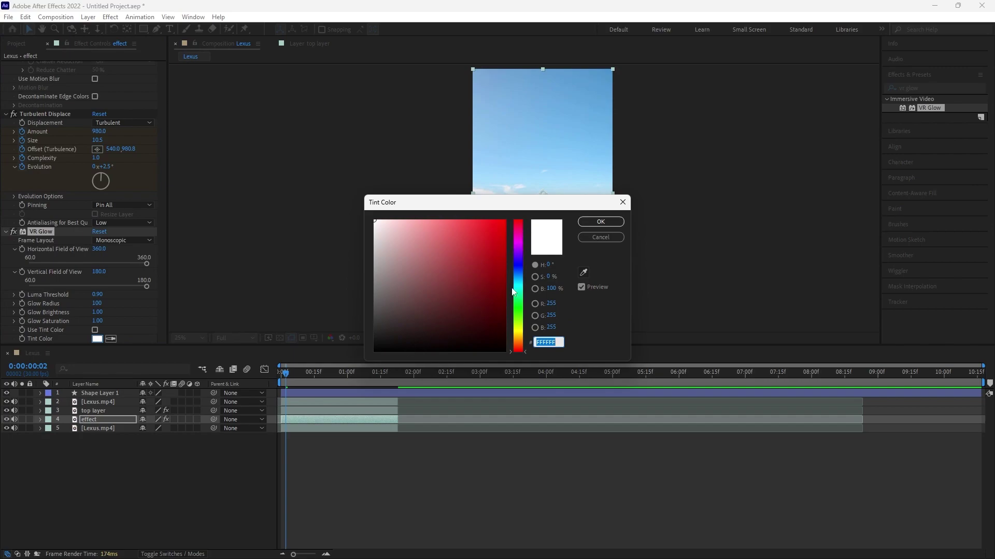
mouse_move(520, 346)
left_mouse_down()
mouse_move(512, 213)
mouse_move(518, 352)
mouse_move(496, 288)
mouse_move(519, 276)
mouse_move(485, 254)
left_mouse_up()
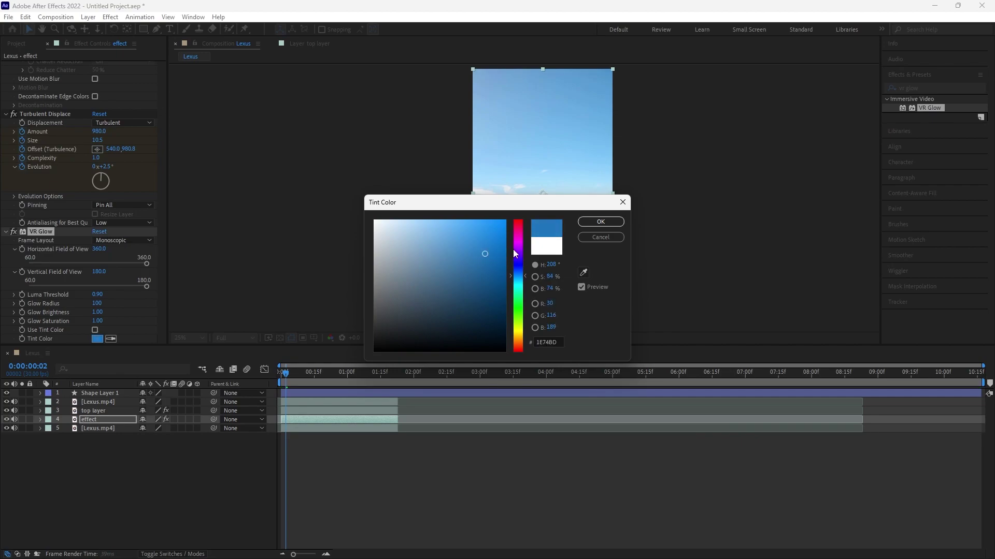
left_click(602, 227)
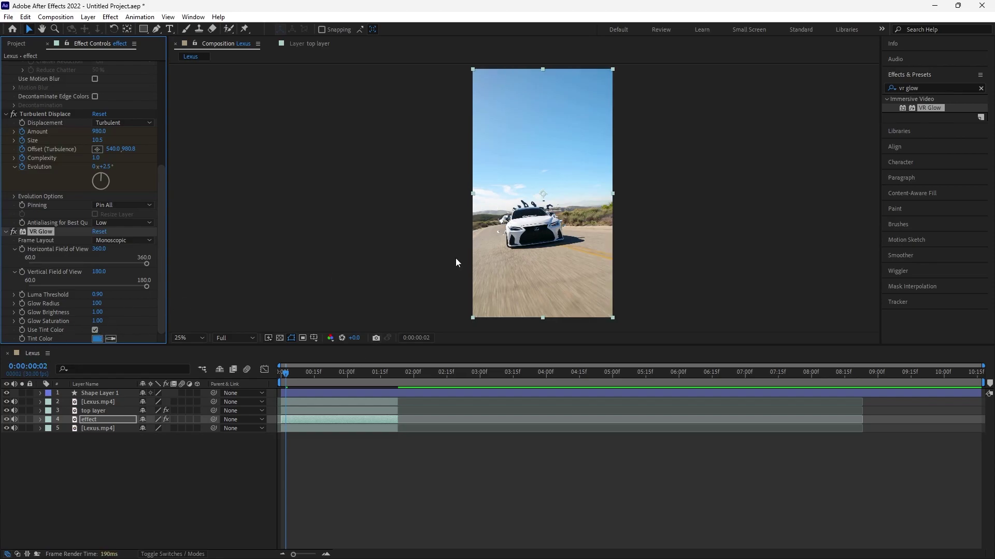
- Enable Use Tint Color on VR Glow, then return the playhead to the first frame
scroll(601, 195, "up", 2)
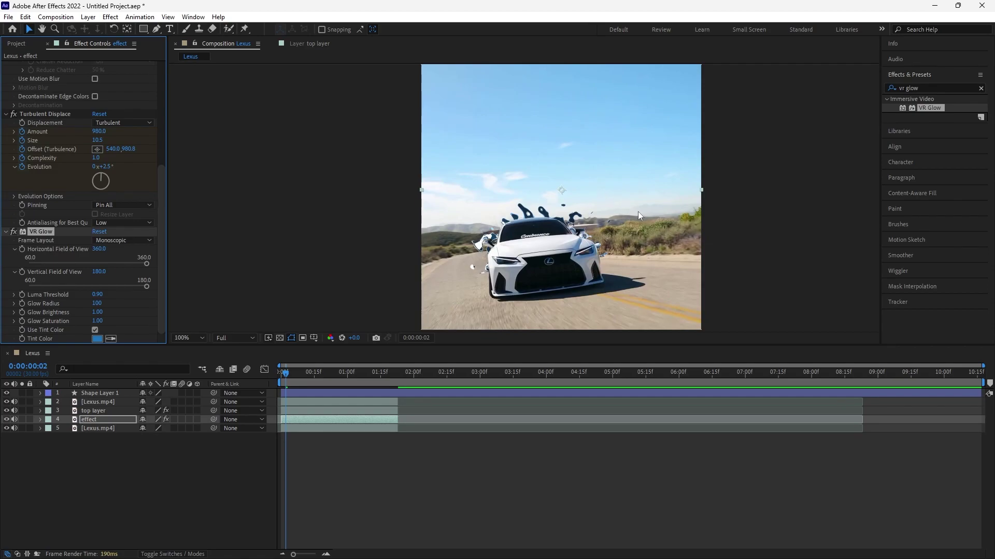
scroll(638, 211, "up", 4)
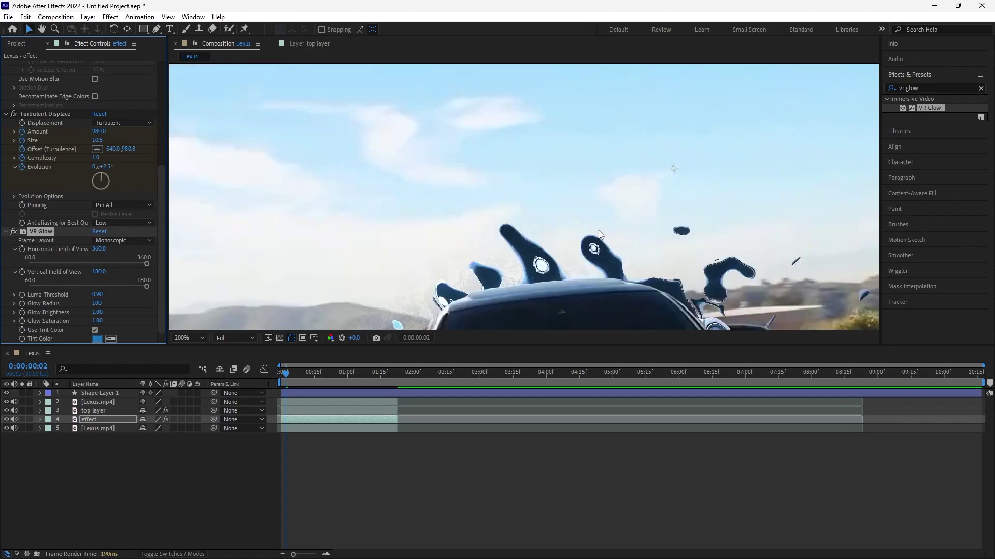
left_click(95, 330)
scroll(443, 233, "down", 2)
scroll(477, 206, "down", 2)
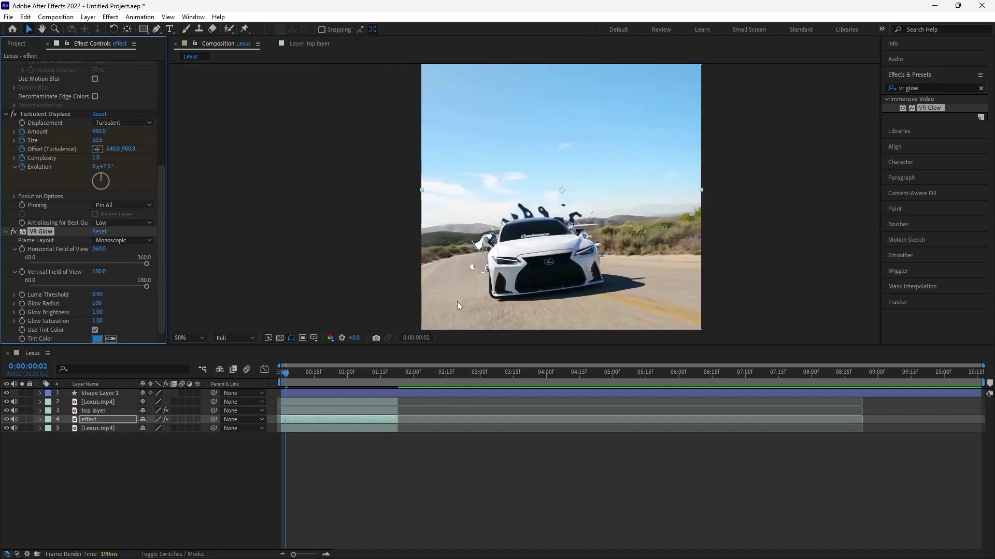
left_click_drag(281, 372, 273, 376)
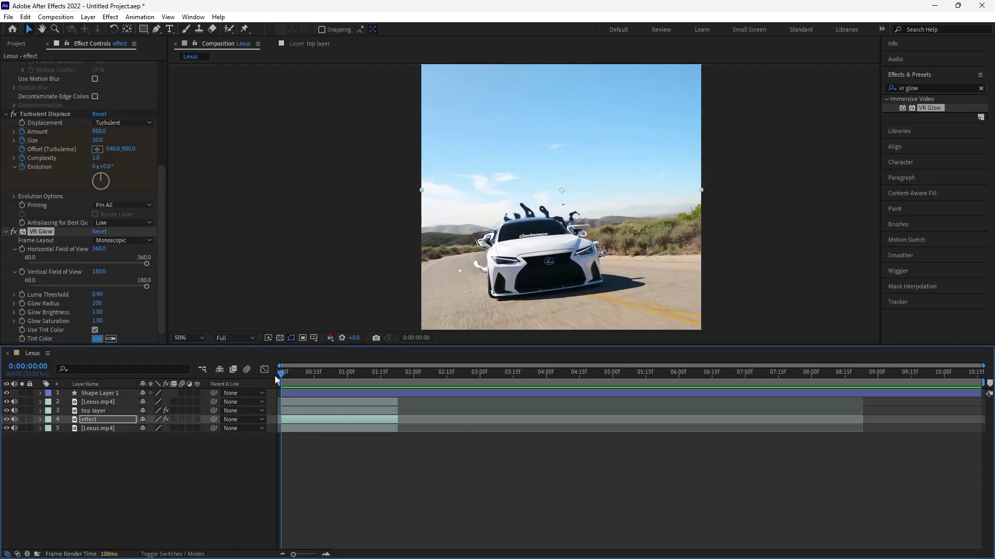
mouse_move(290, 374)
left_mouse_down()
mouse_move(338, 371)
mouse_move(286, 377)
left_mouse_up()
mouse_move(282, 372)
left_mouse_down()
mouse_move(381, 373)
mouse_move(275, 397)
left_mouse_up()
left_click(341, 465)
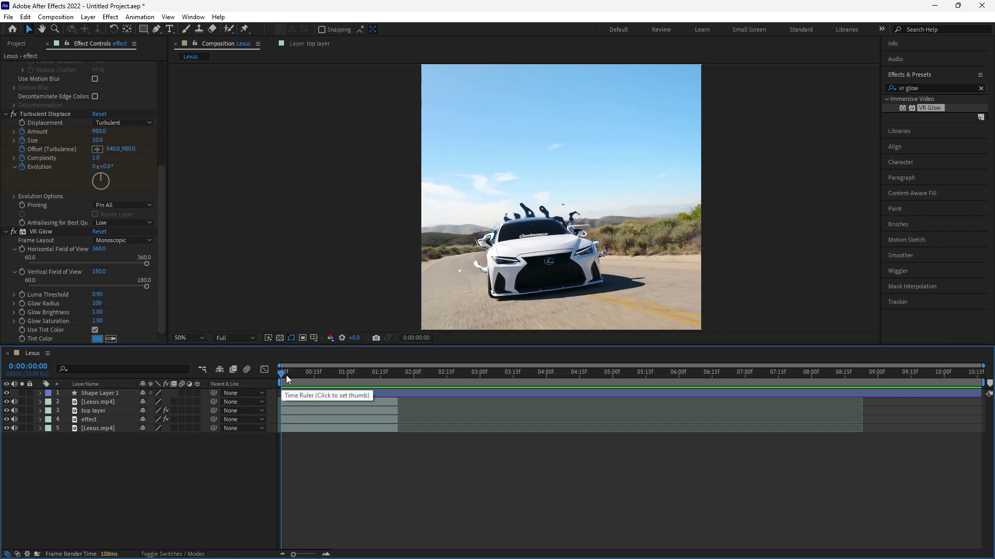
mouse_move(286, 379)
left_mouse_down()
mouse_move(361, 384)
mouse_move(274, 381)
left_mouse_up()
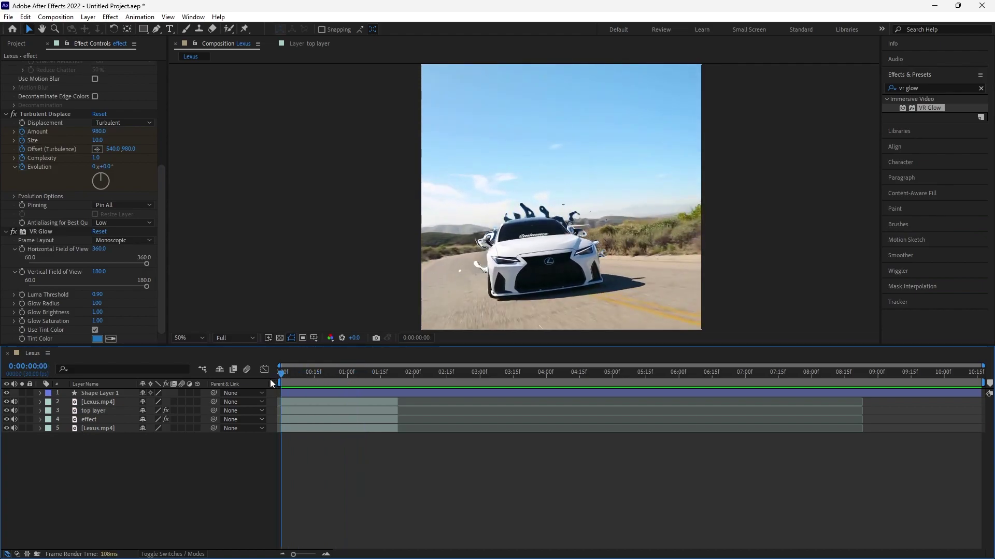